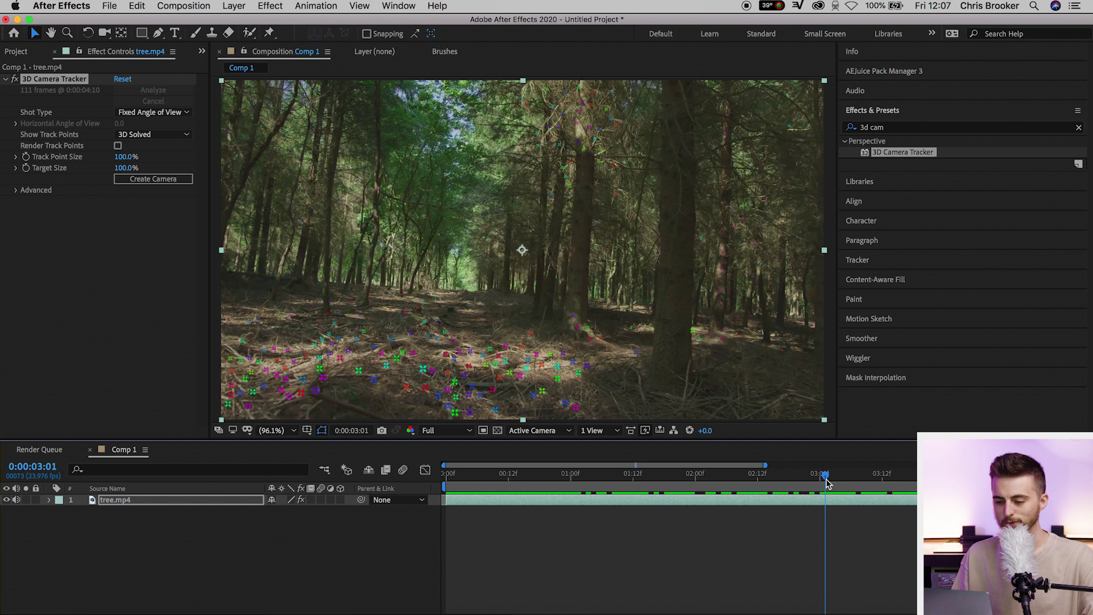
At the start of the clip, create a null and camera from the track points on the forest floor.
left_click_drag(826, 476, 345, 527)
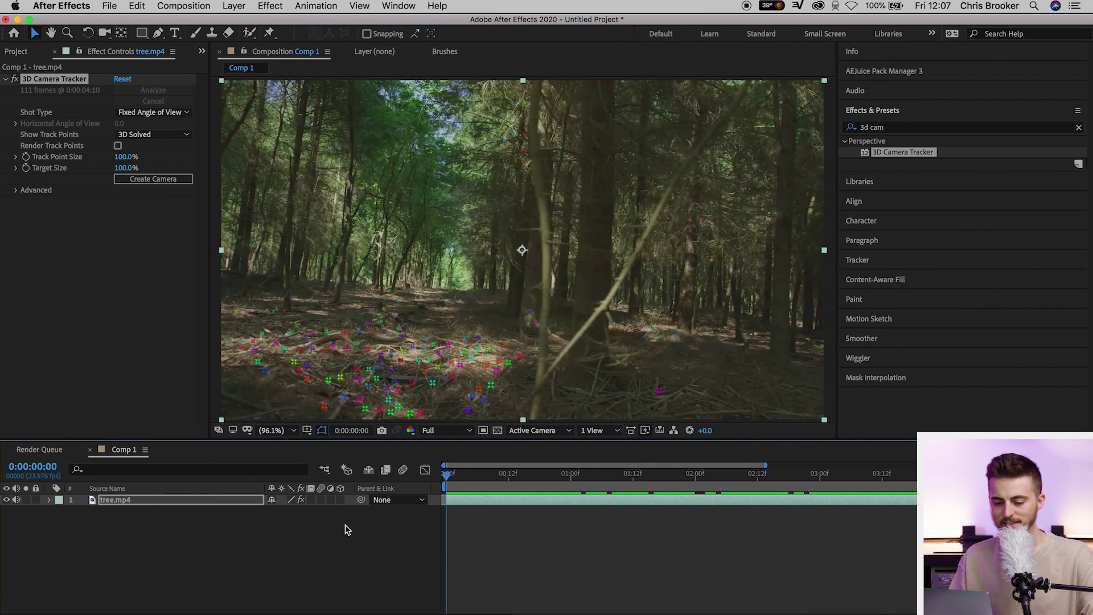
left_click(336, 359)
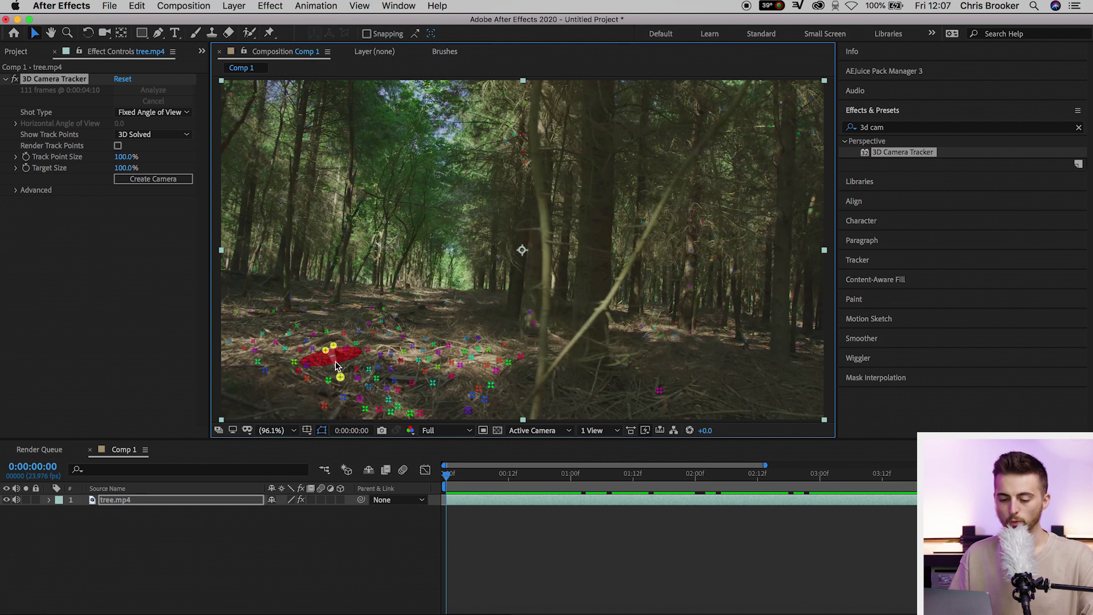
right_click(336, 365)
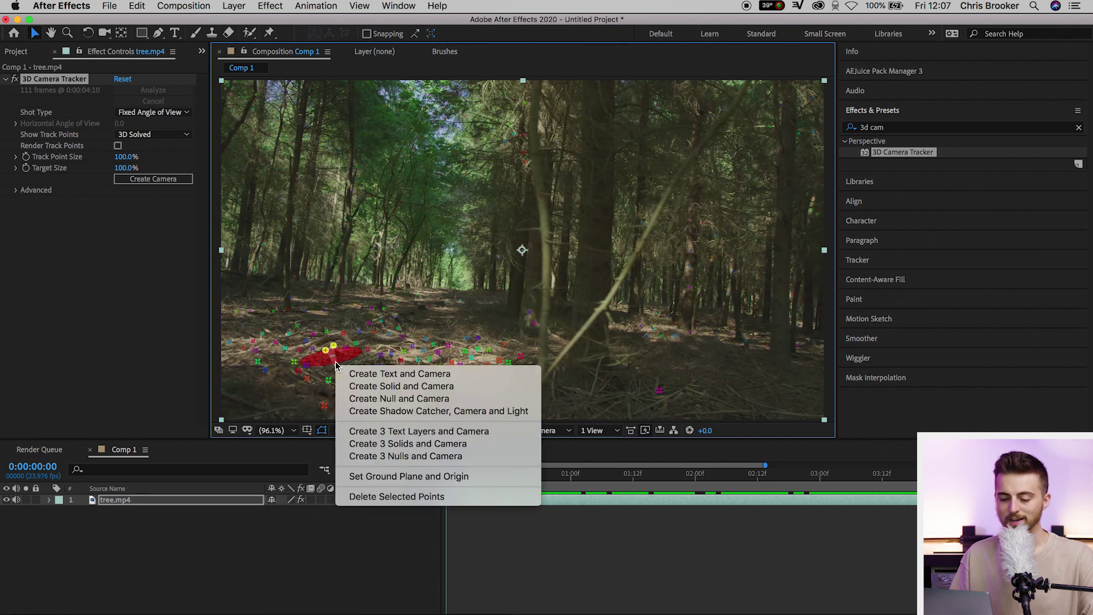
left_click(422, 400)
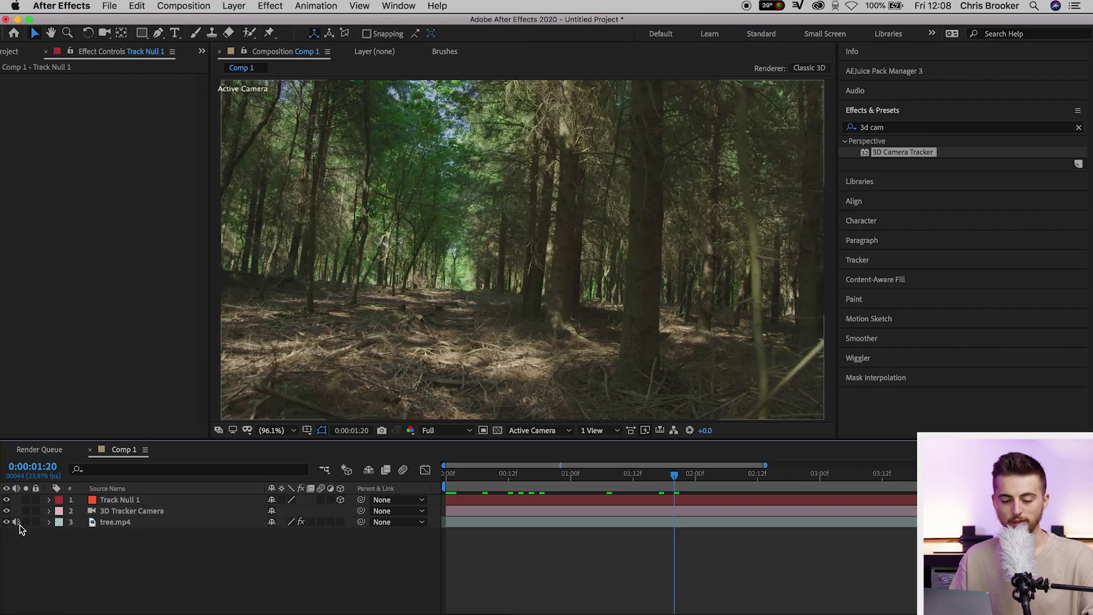
Hide the footage, camera and null layers and add a text layer reading "Awesome" near the middle of the composition.
left_click(7, 522)
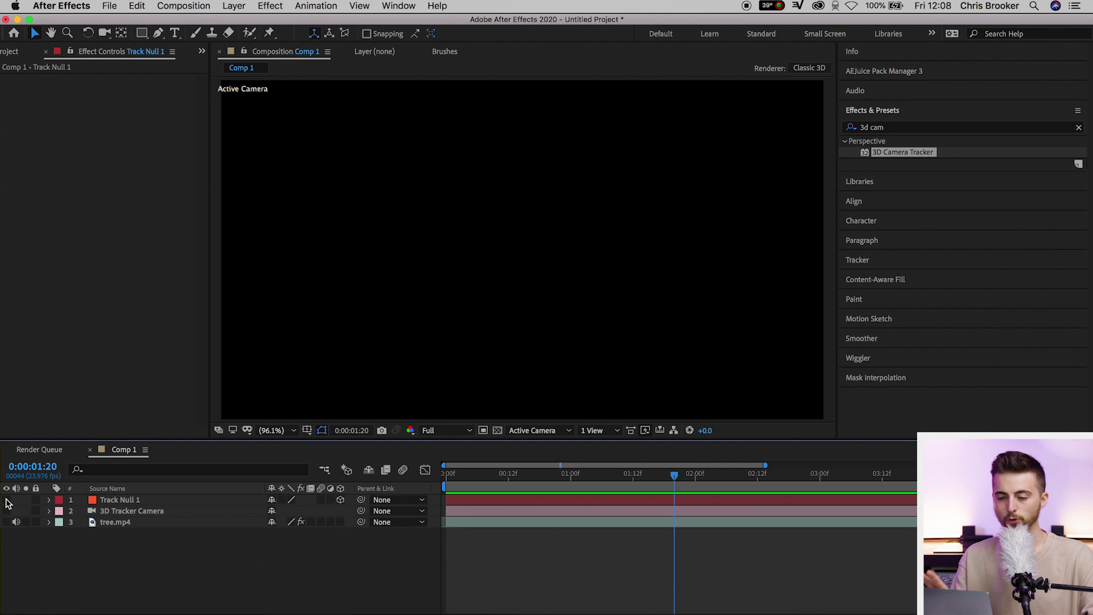
left_click(178, 32)
left_click(447, 230)
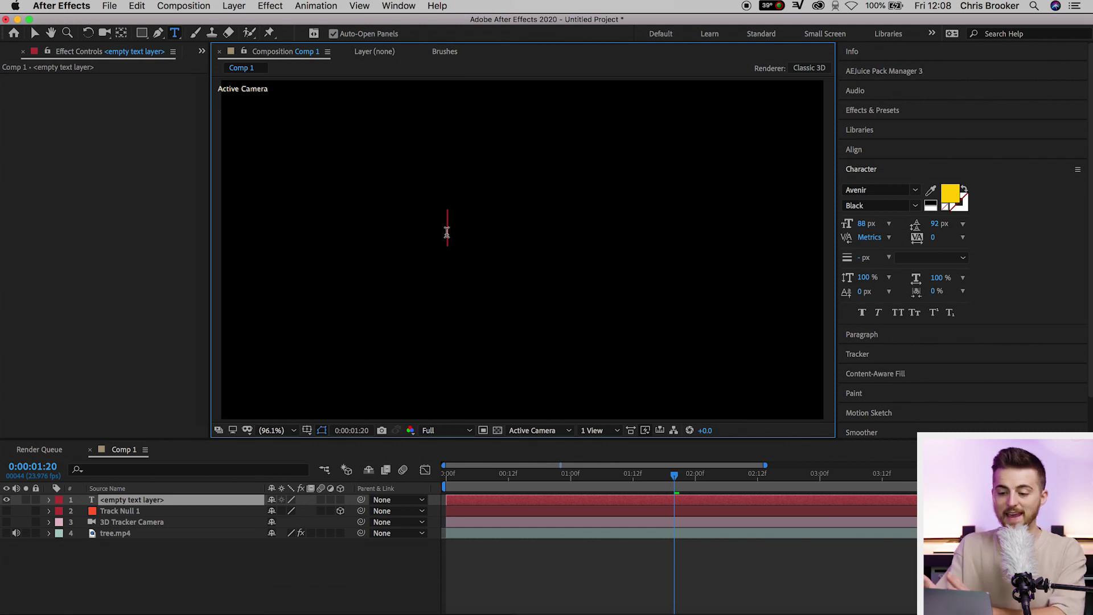
type("Awesome")
Change the fill colour of the whole "Awesome" text to white.
key("ctrl+a")
left_click(954, 209)
left_click(948, 196)
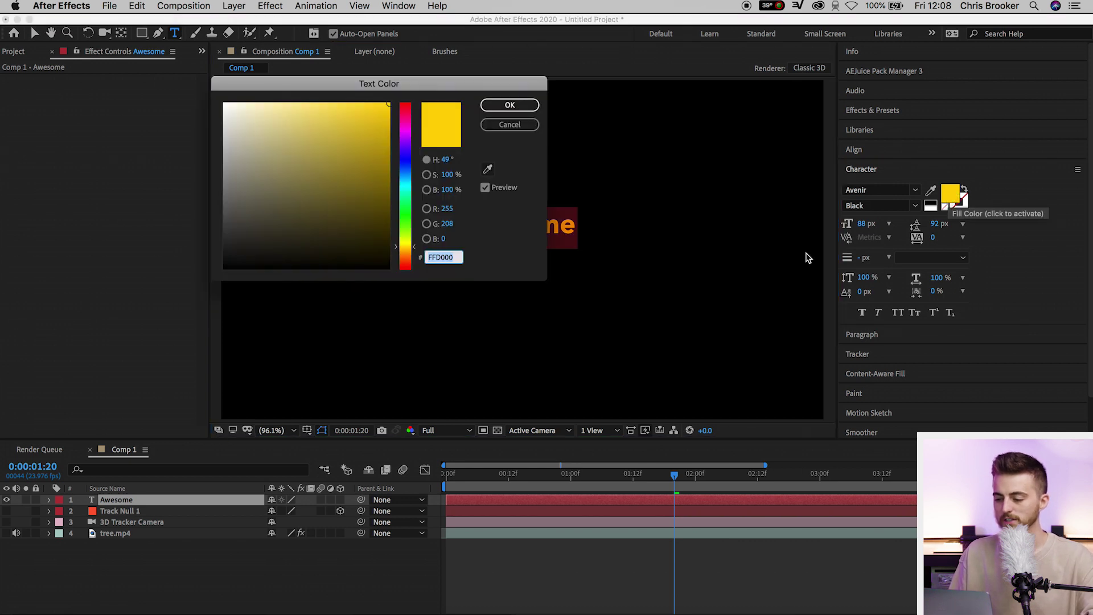
left_click(243, 112)
left_click(507, 104)
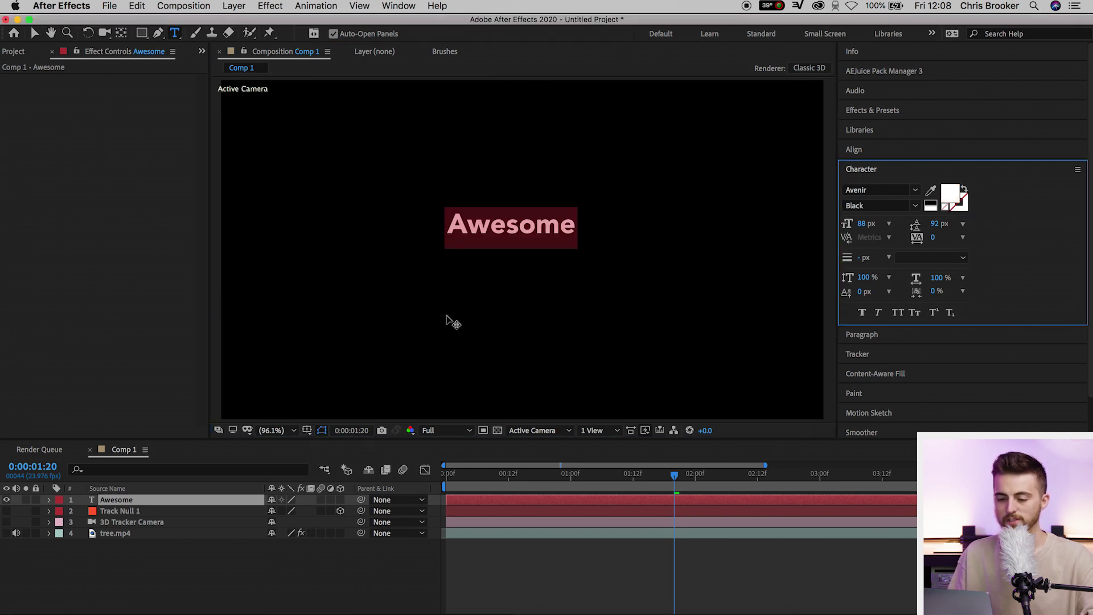
Show the Proportional Grid and move the text so it starts at the vertical centre line and sits on the horizontal one.
left_click(306, 430)
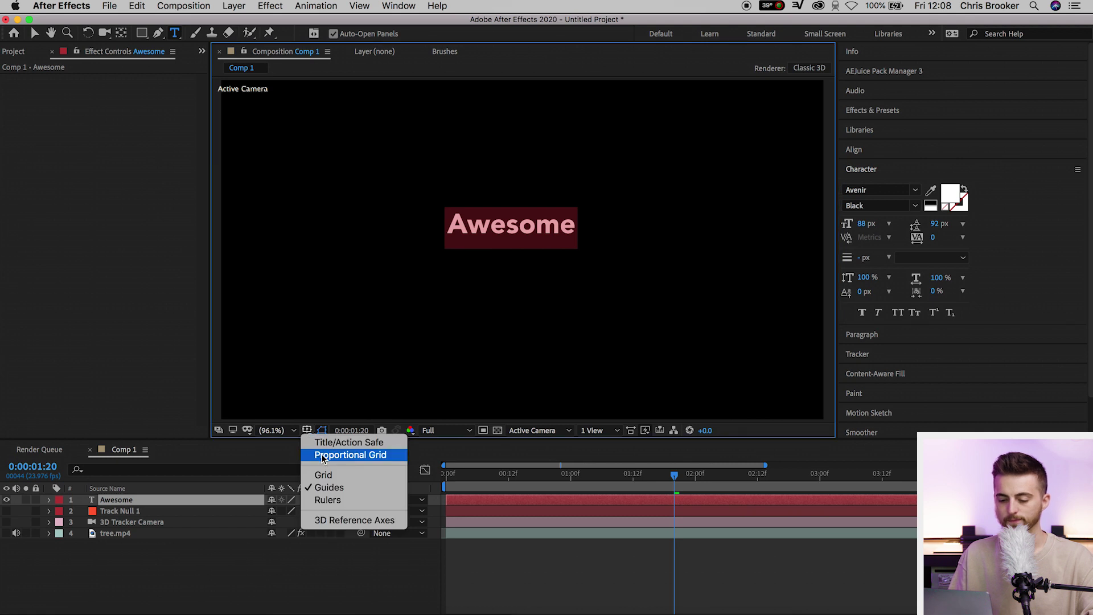
left_click(323, 457)
left_click(35, 33)
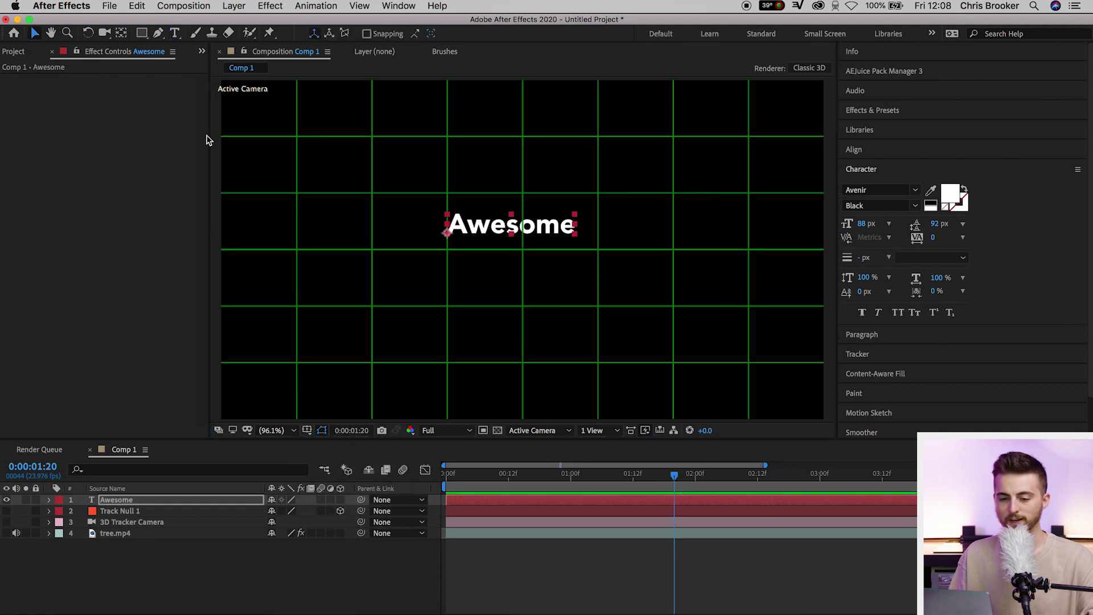
left_click_drag(501, 226, 579, 241)
left_click(209, 564)
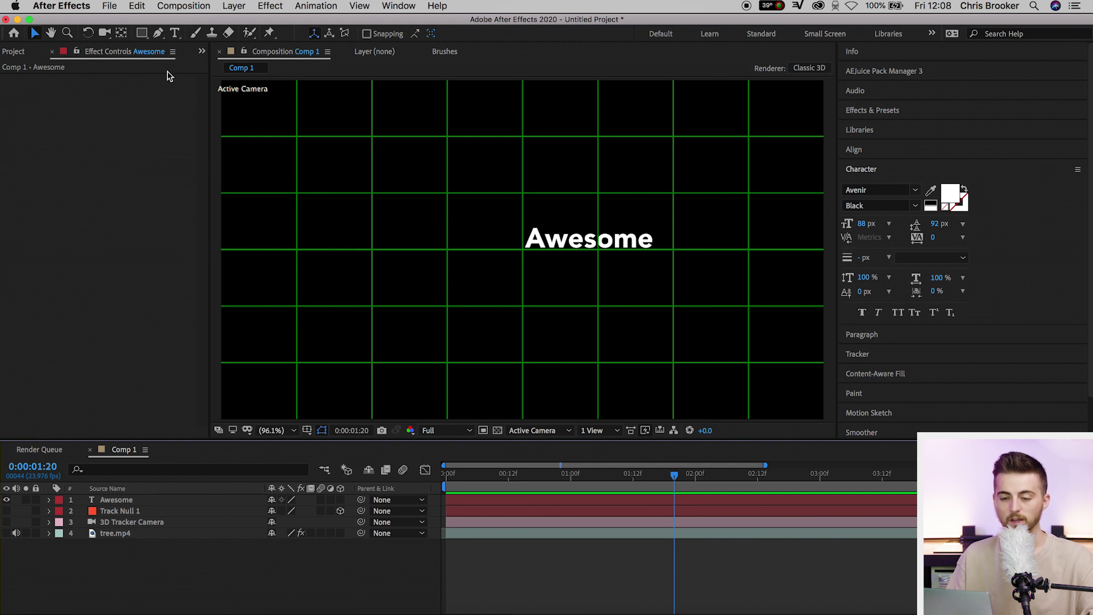
Draw a three-point Pen path that underlines the text from its right end and continues diagonally down to the left.
left_click(159, 35)
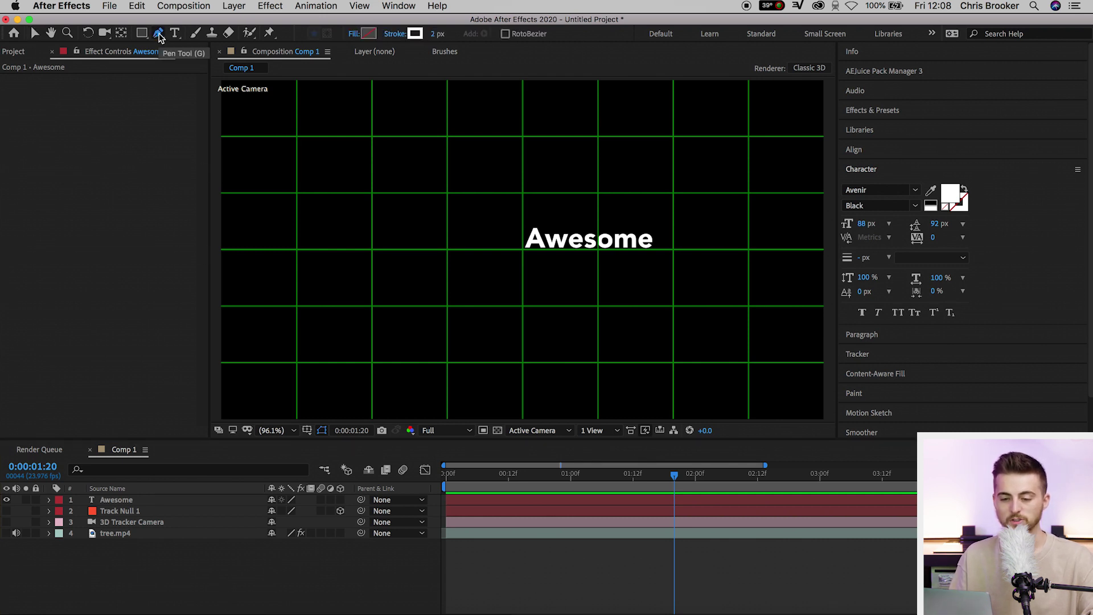
left_click(651, 252)
left_click(510, 250)
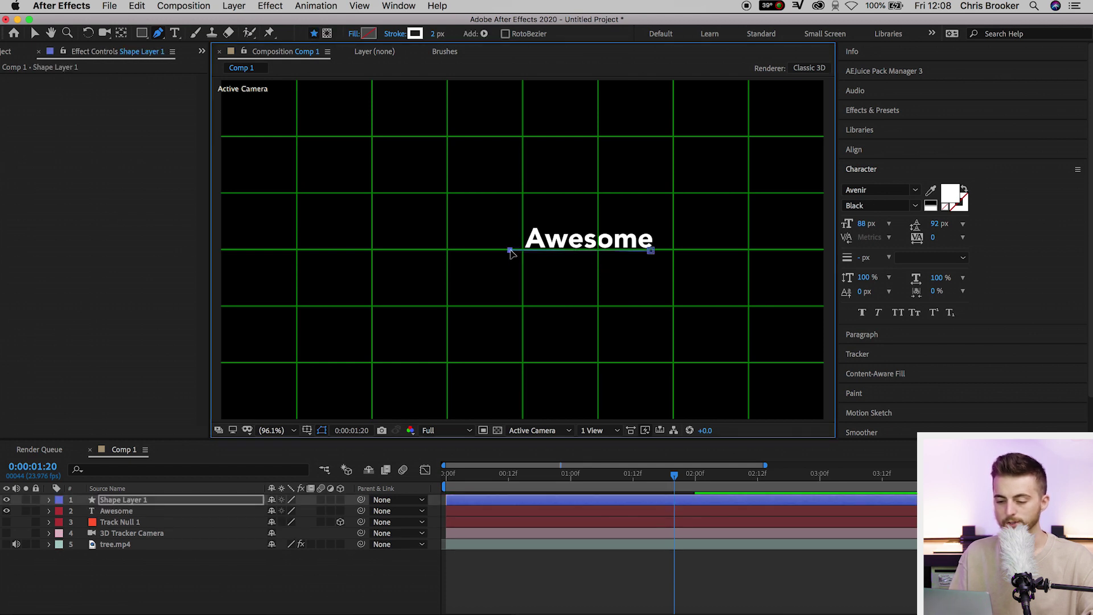
left_click(399, 333)
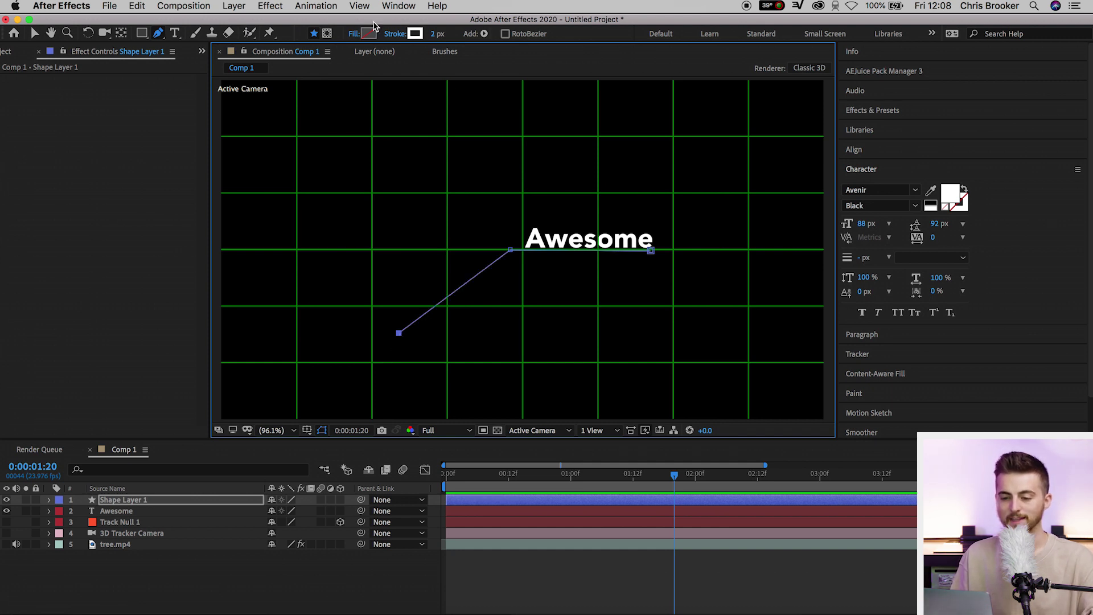
Set the callout line's fill to none and its stroke to a solid white colour.
left_click(353, 35)
left_click(482, 289)
left_click(591, 366)
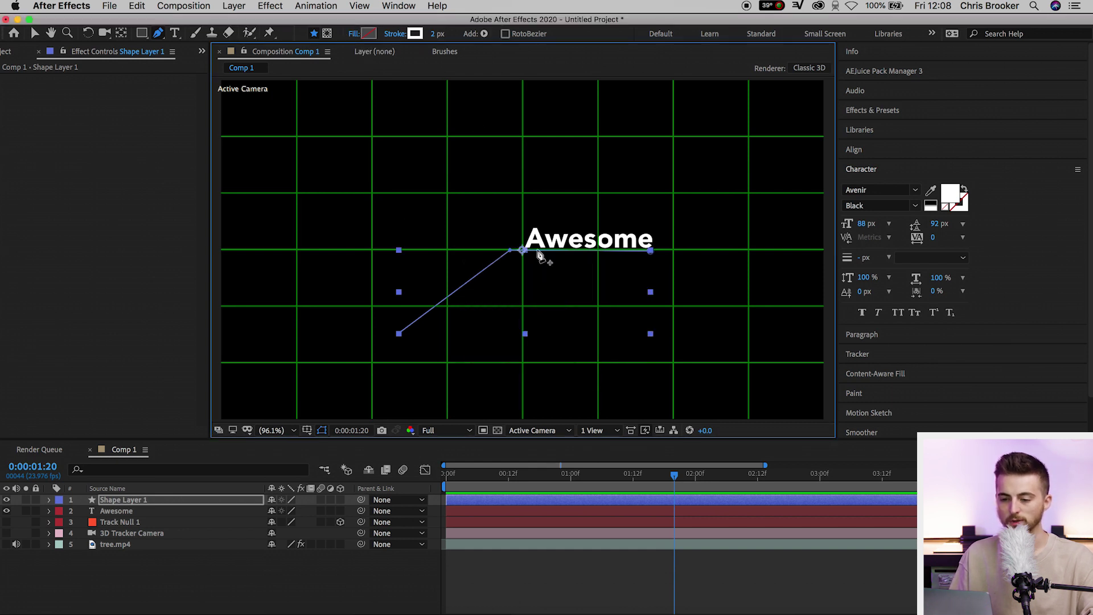
left_click(395, 36)
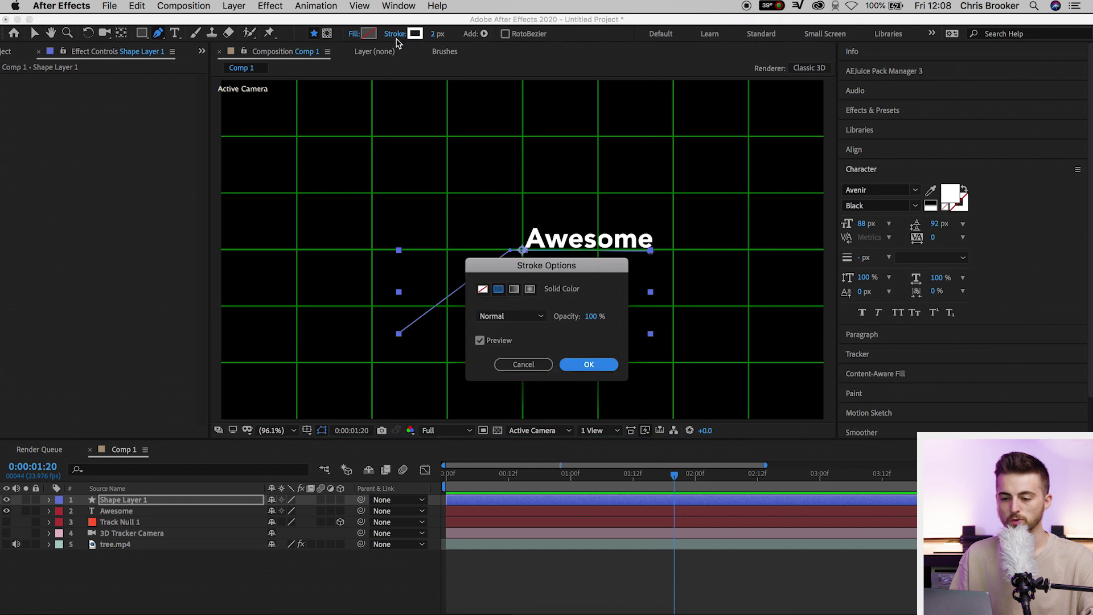
left_click(498, 291)
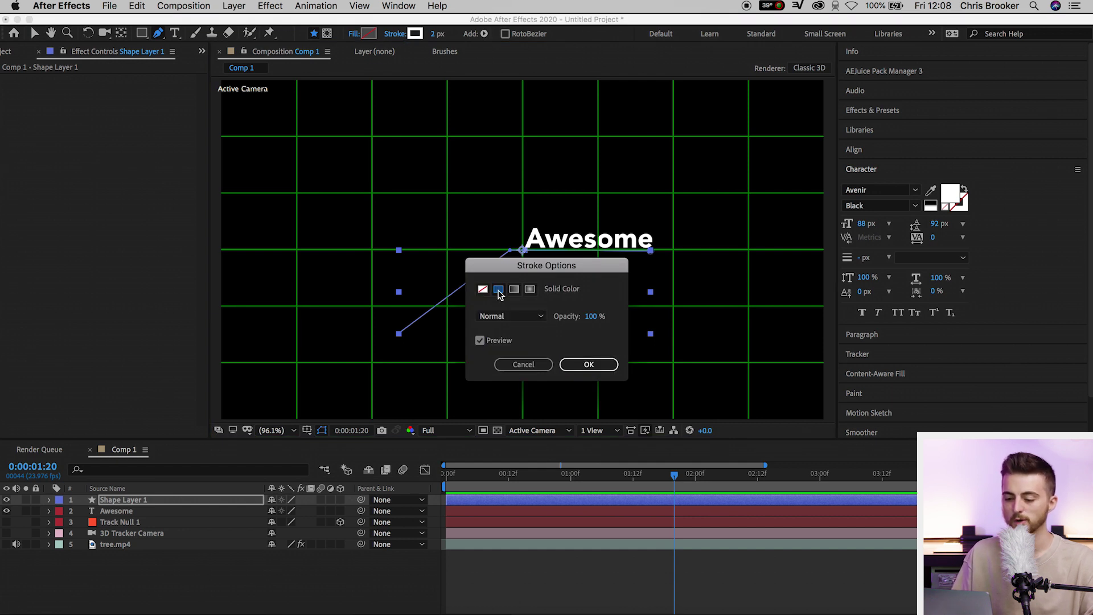
left_click(586, 363)
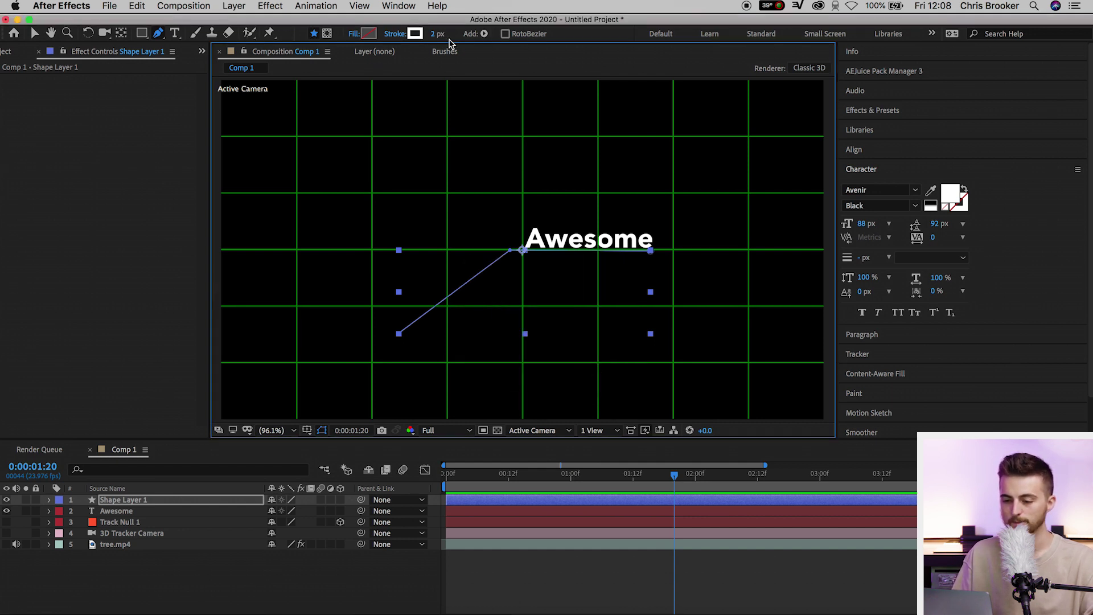
left_click(419, 35)
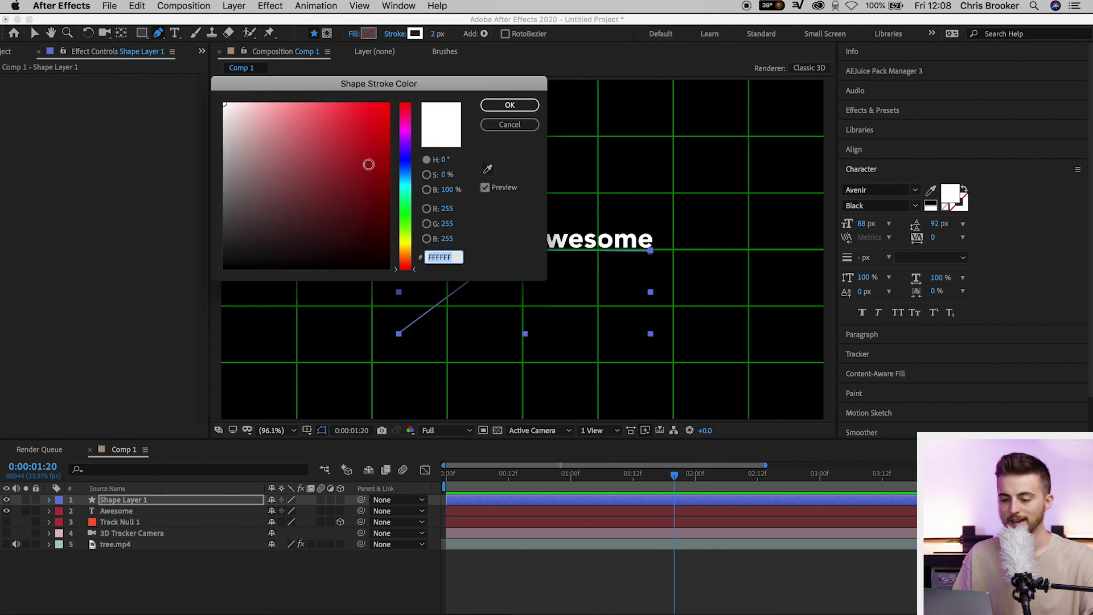
left_click_drag(369, 165, 158, 53)
left_click(503, 107)
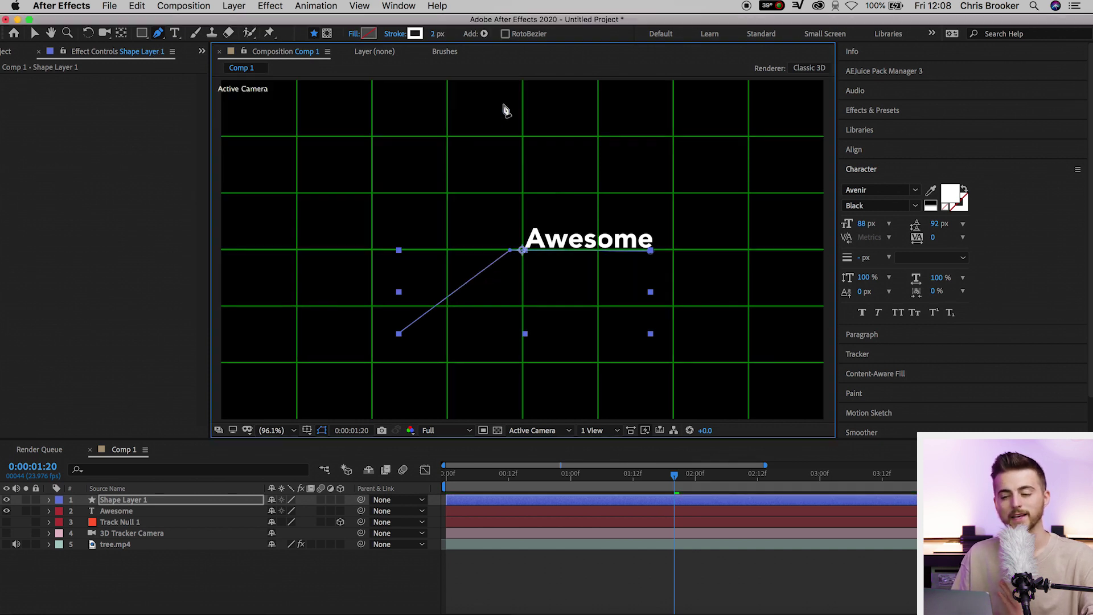
Set the callout line's stroke width to 5 px.
left_click_drag(435, 36, 440, 35)
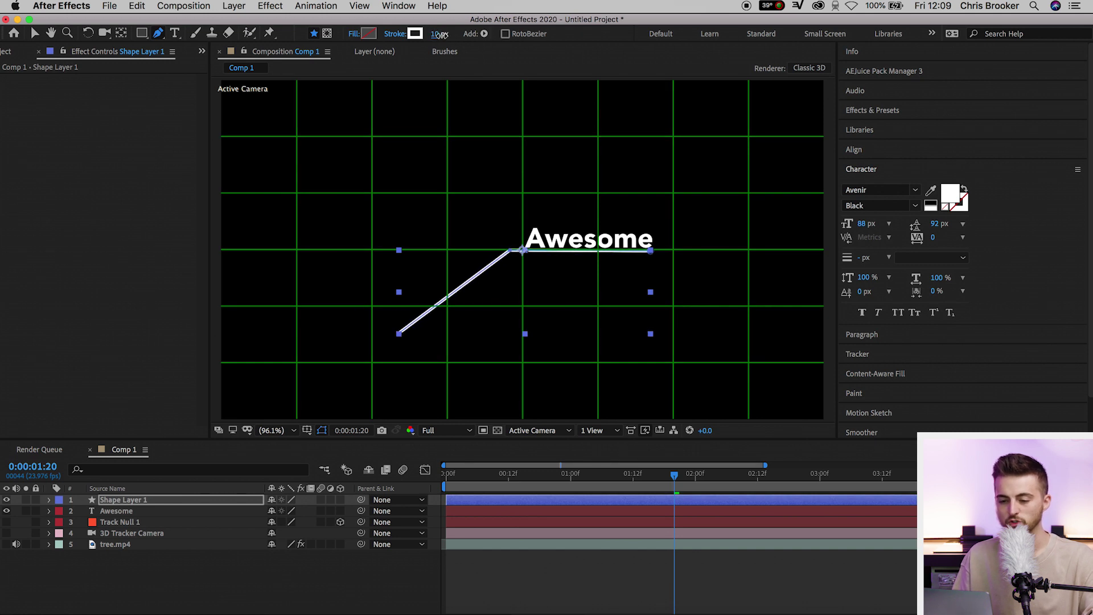
left_click(389, 581)
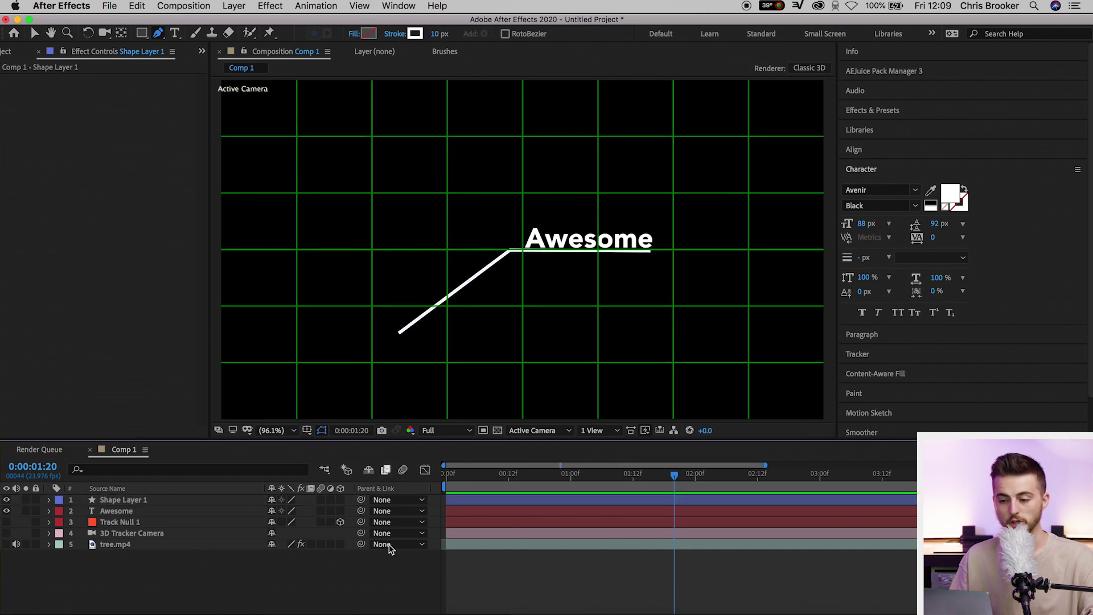
left_click(437, 33)
type("5")
key("Return")
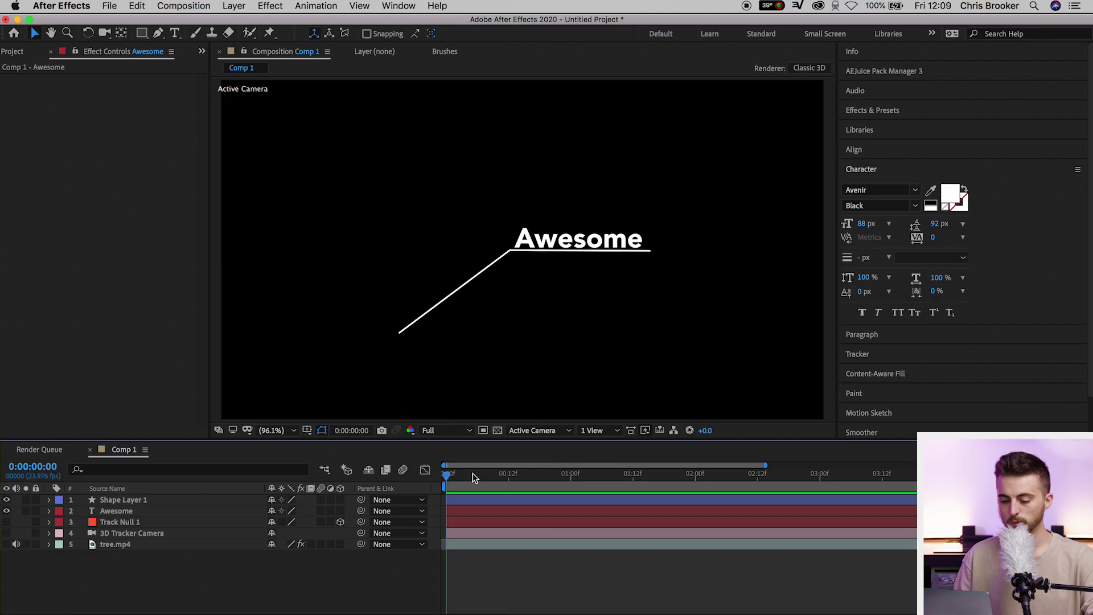
Add Trim Paths to the callout line's shape layer and expand its properties.
left_click_drag(473, 474, 513, 474)
left_click(156, 489)
left_click(134, 501)
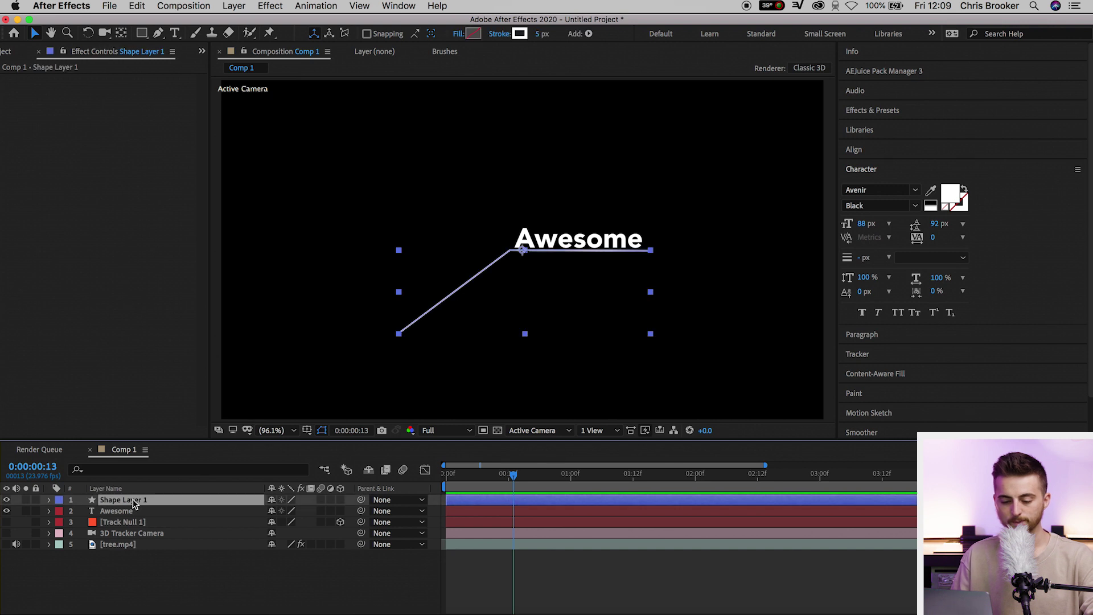
left_click(49, 500)
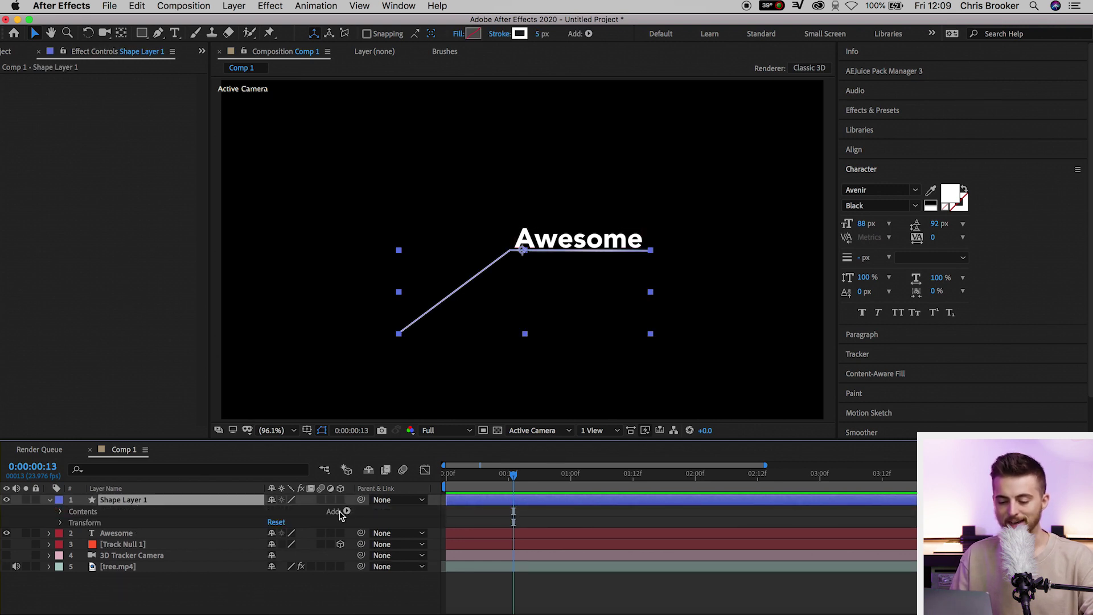
left_click(347, 512)
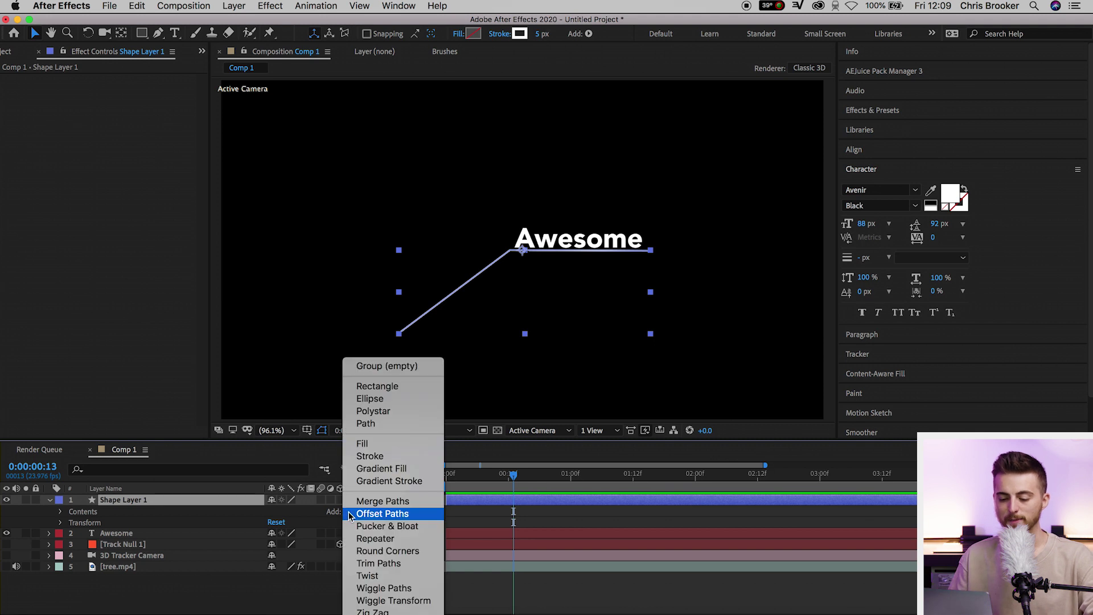
left_click(379, 564)
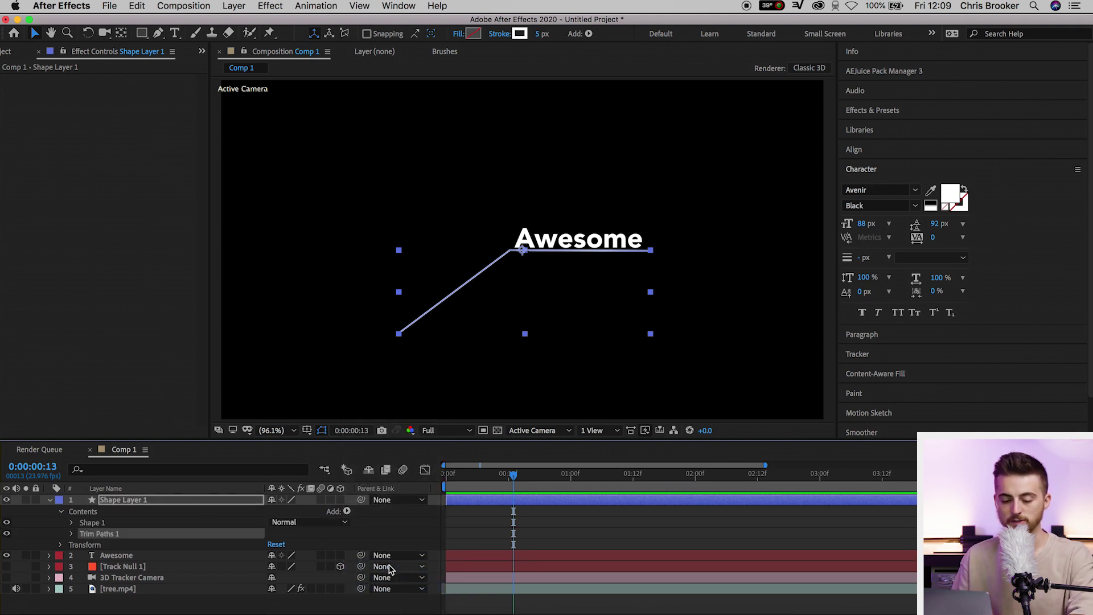
left_click(71, 534)
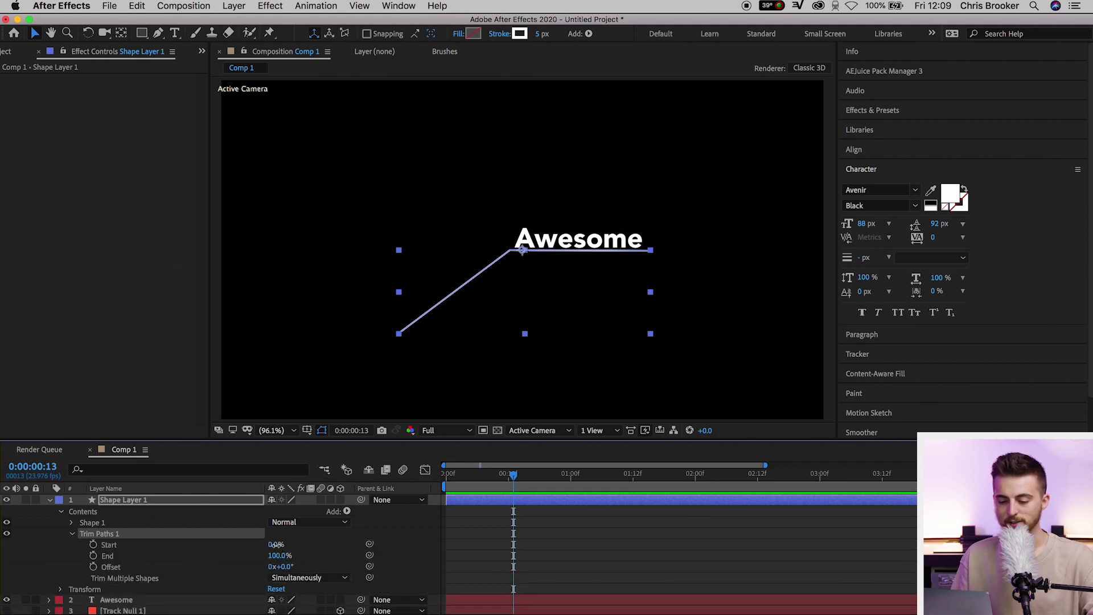
Keyframe the Trim Paths Start from 100% at 0:00:00:11 to 0% at 0:00:01:10.
left_click_drag(275, 545, 290, 545)
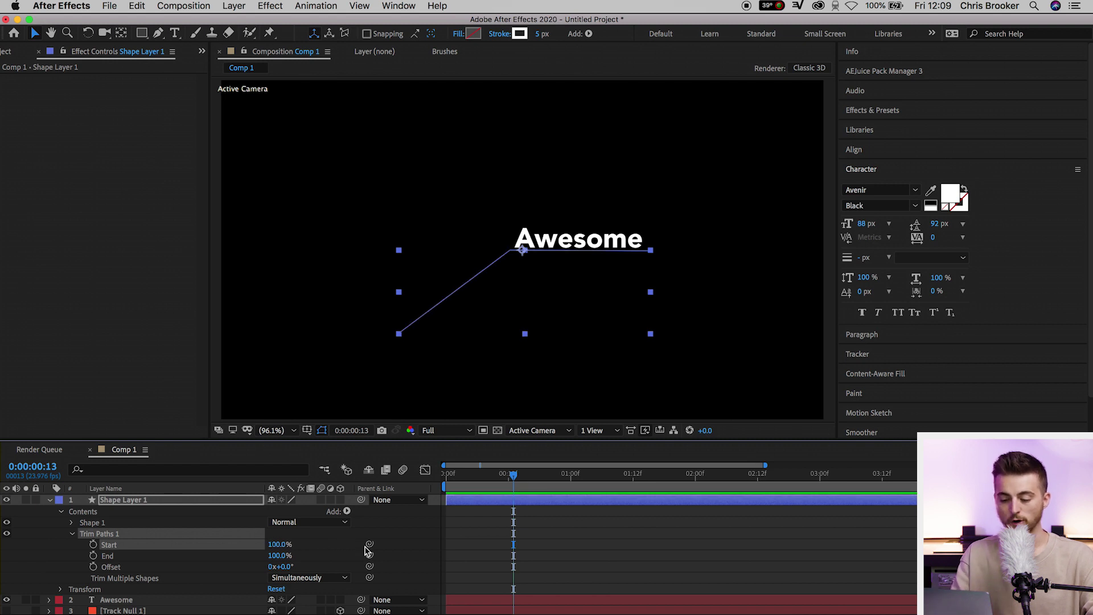
left_click_drag(509, 481, 503, 481)
left_click(93, 545)
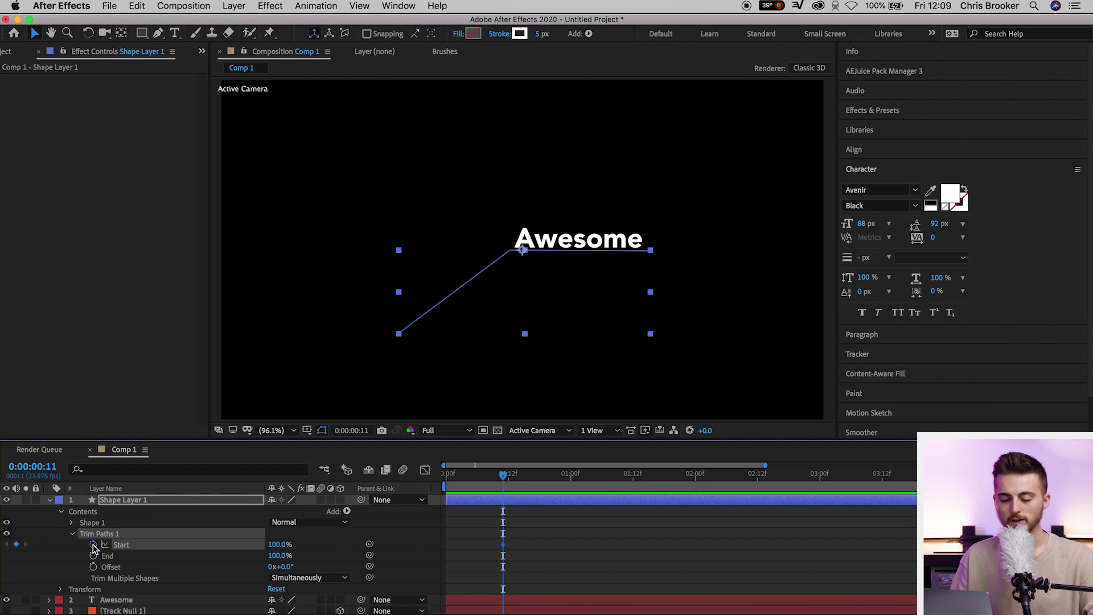
left_click_drag(529, 478, 623, 481)
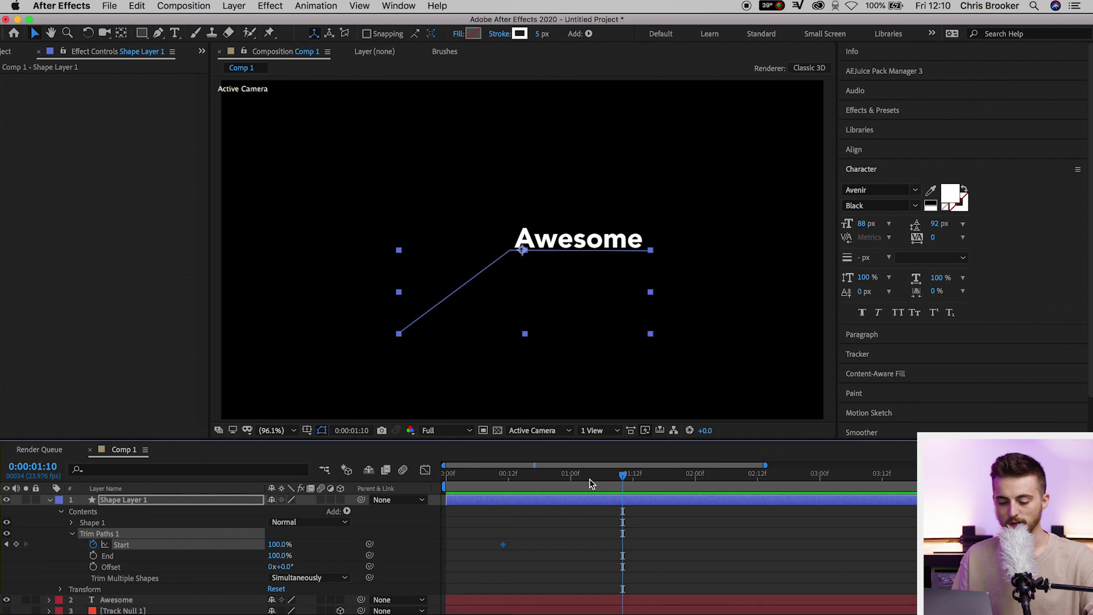
left_click_drag(276, 545, 175, 552)
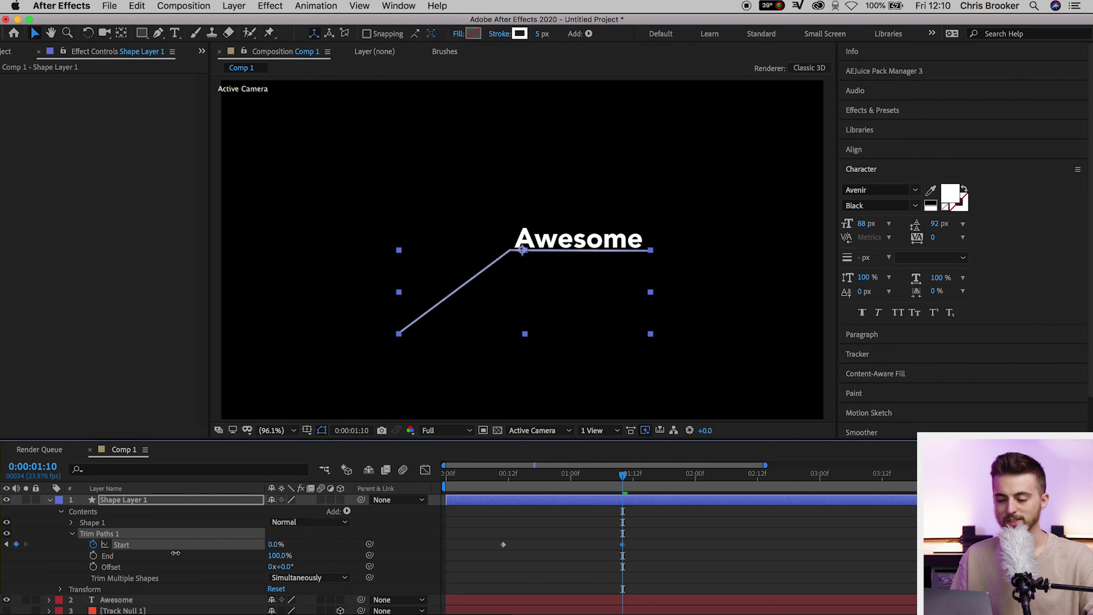
left_click(395, 554)
Play the line animation from the beginning and return the playhead to the keyframe at 0:00:01:10.
left_click(446, 476)
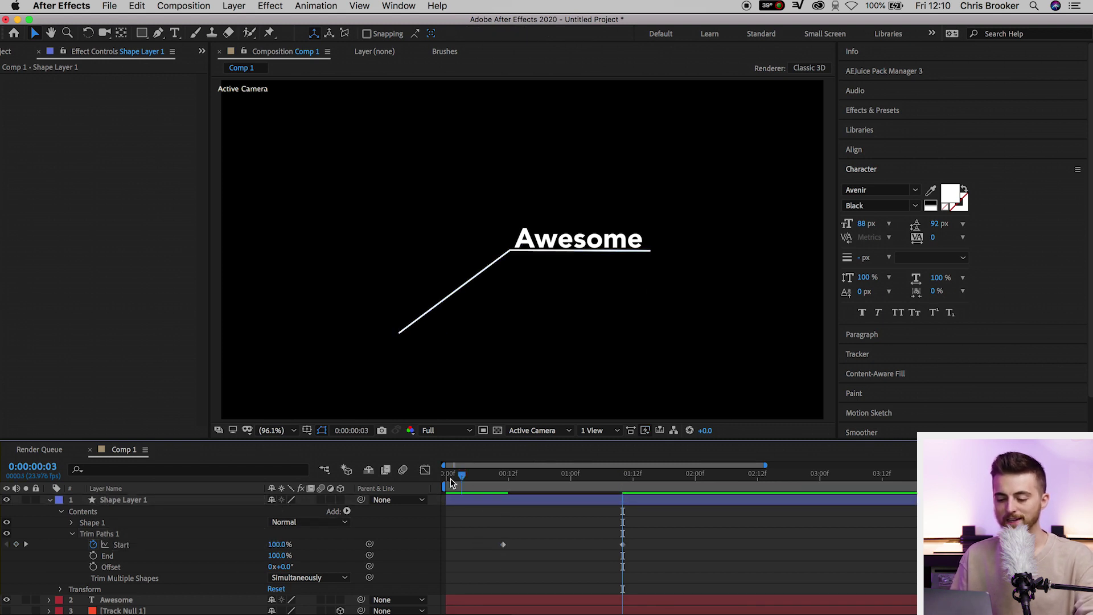
key("space")
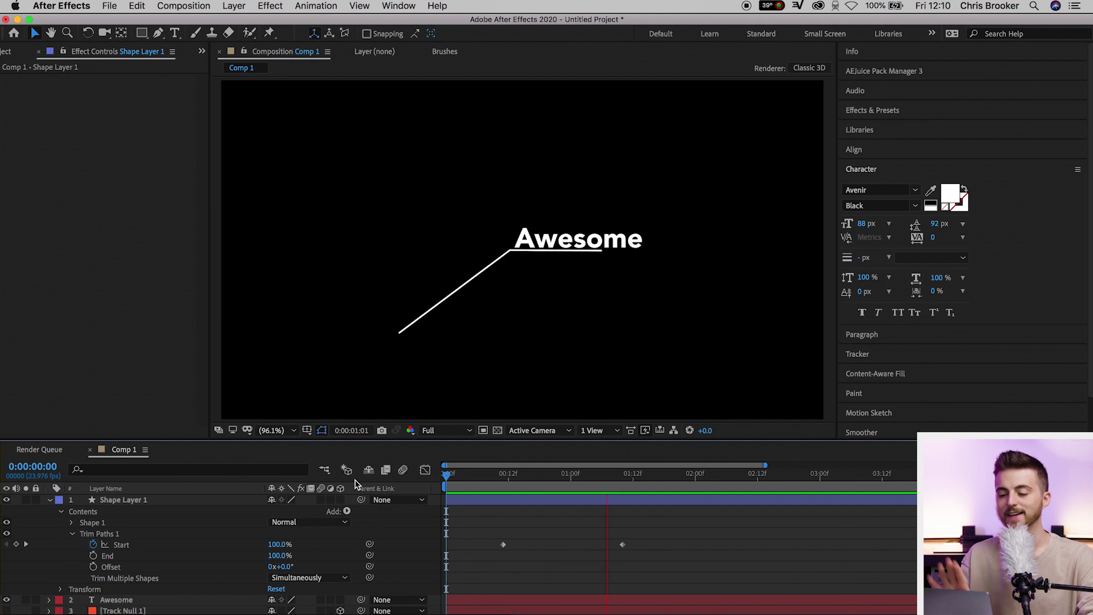
key("space")
left_click_drag(527, 481, 624, 481)
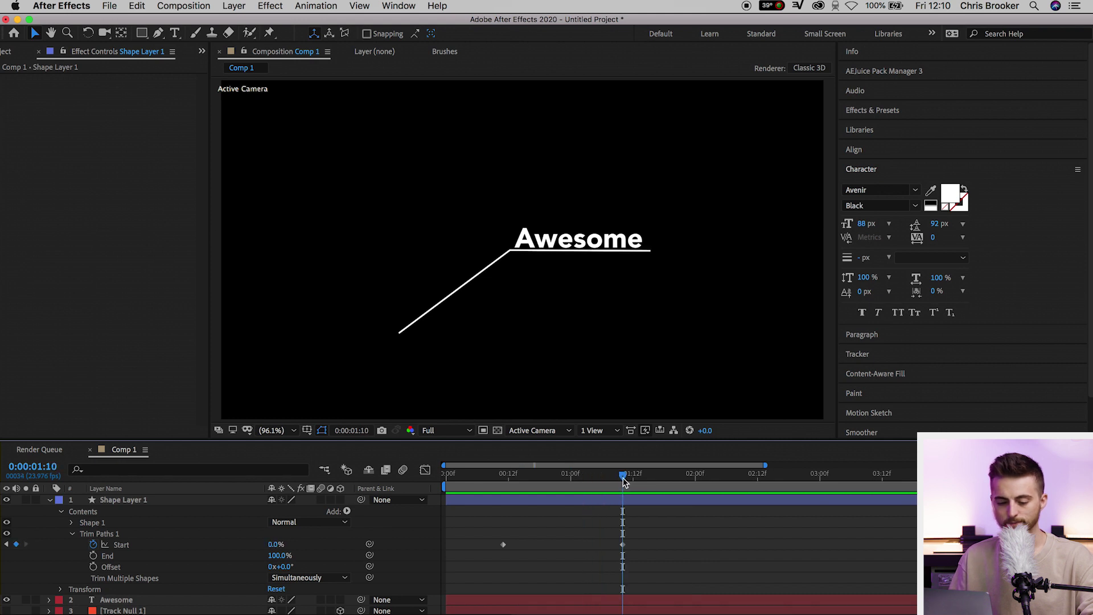
Keyframe the Awesome text layer's Position at 0:00:01:11, and lower the text to Y 613.7 at 0:00:01:03.
left_click(50, 500)
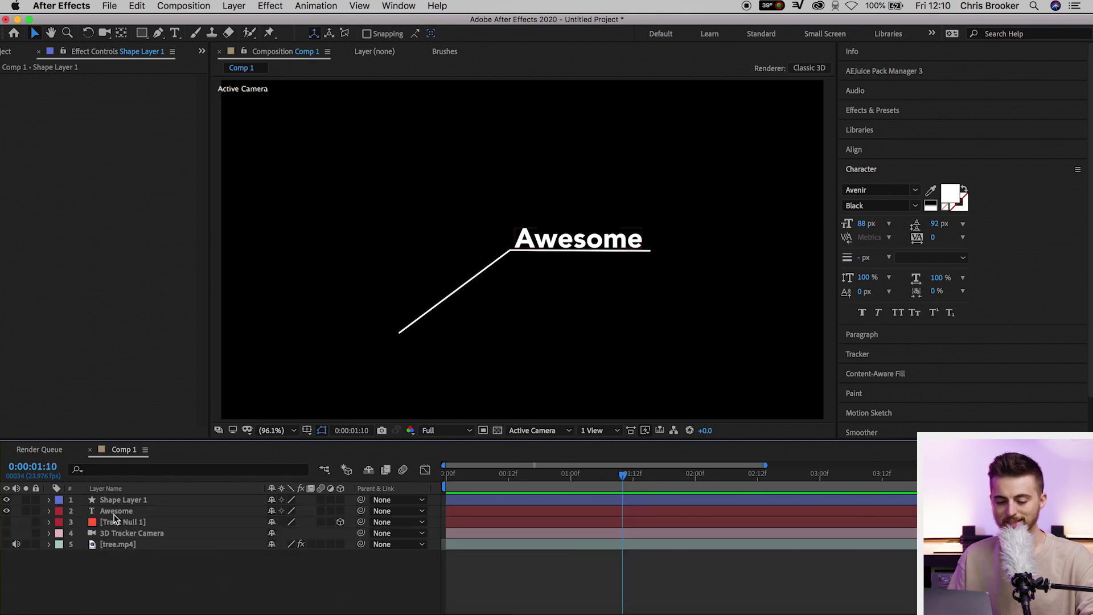
left_click(121, 511)
left_click(50, 511)
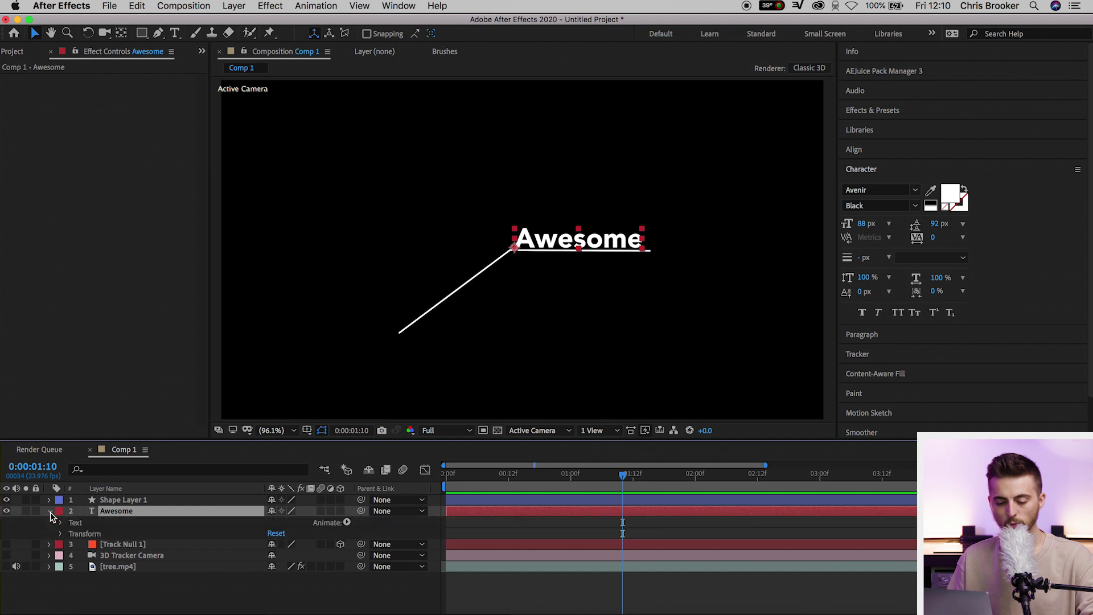
left_click(60, 534)
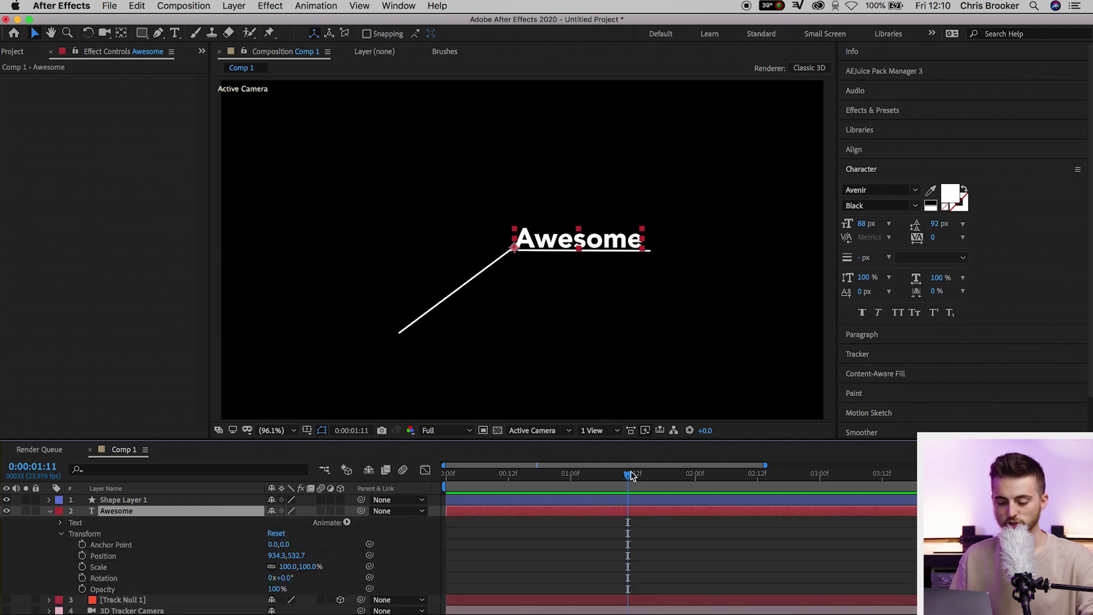
left_click(83, 555)
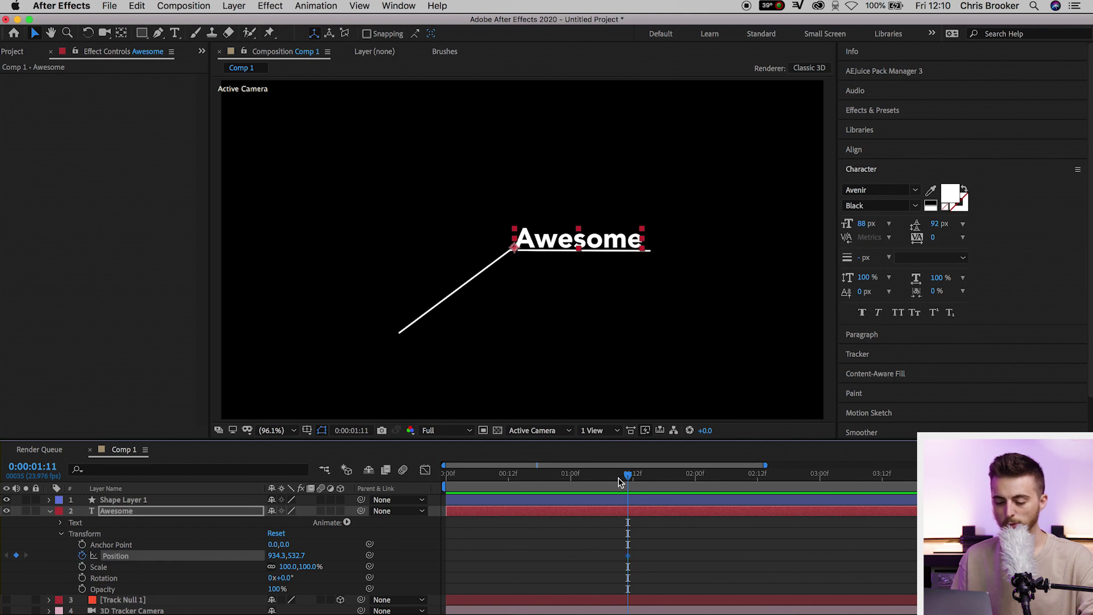
left_click_drag(626, 477, 586, 477)
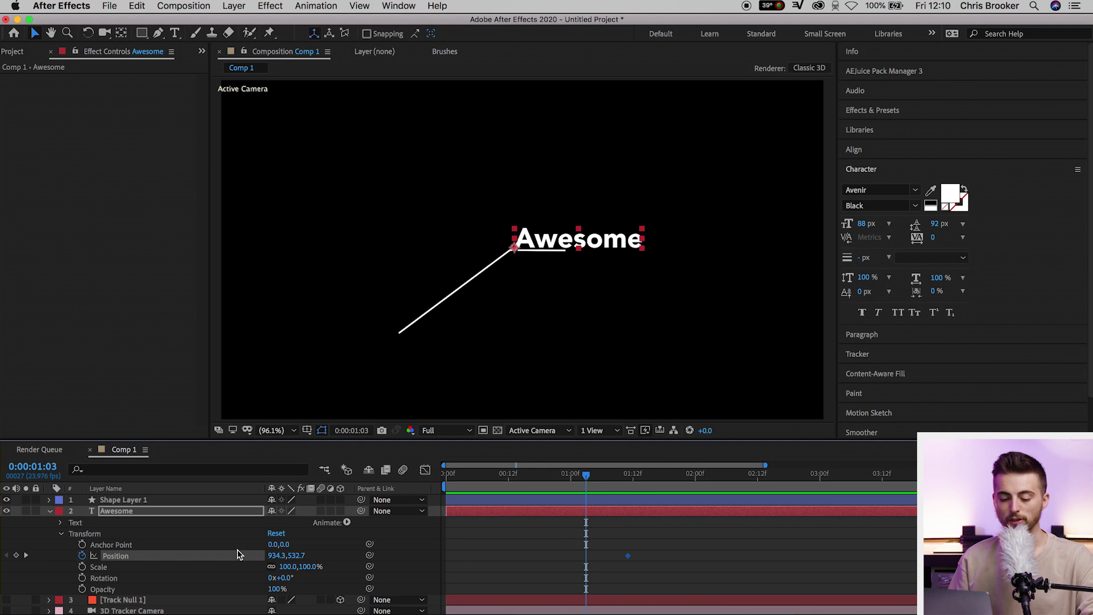
left_click_drag(293, 559, 346, 556)
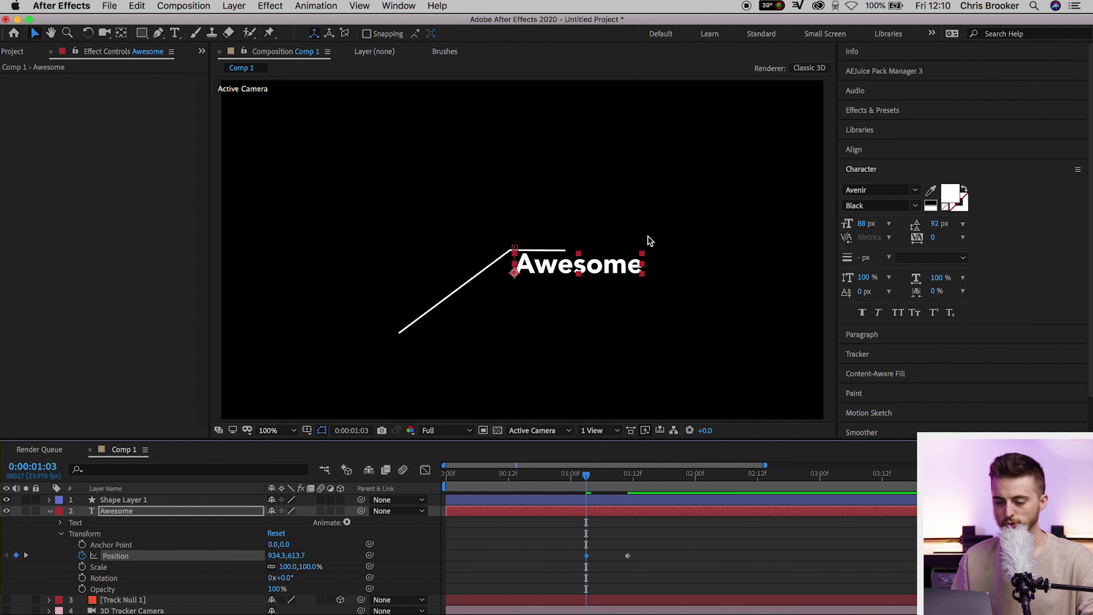
Preview the text's rise up close and move its ending Position keyframe to 0:00:01:14.
scroll(650, 241, "up", 1)
left_click(608, 542)
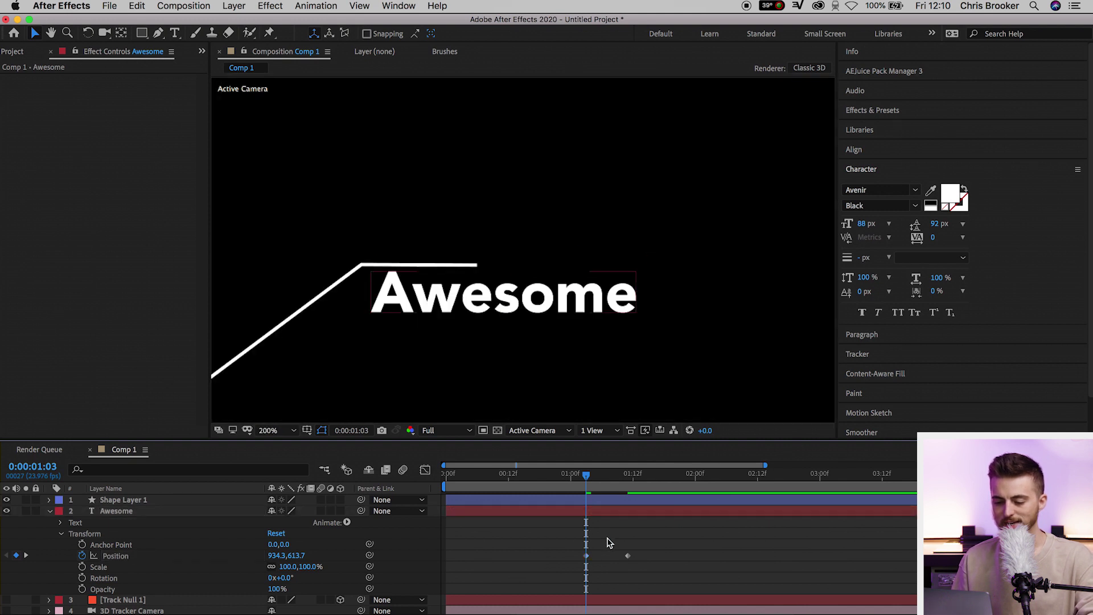
key("space")
key("space")
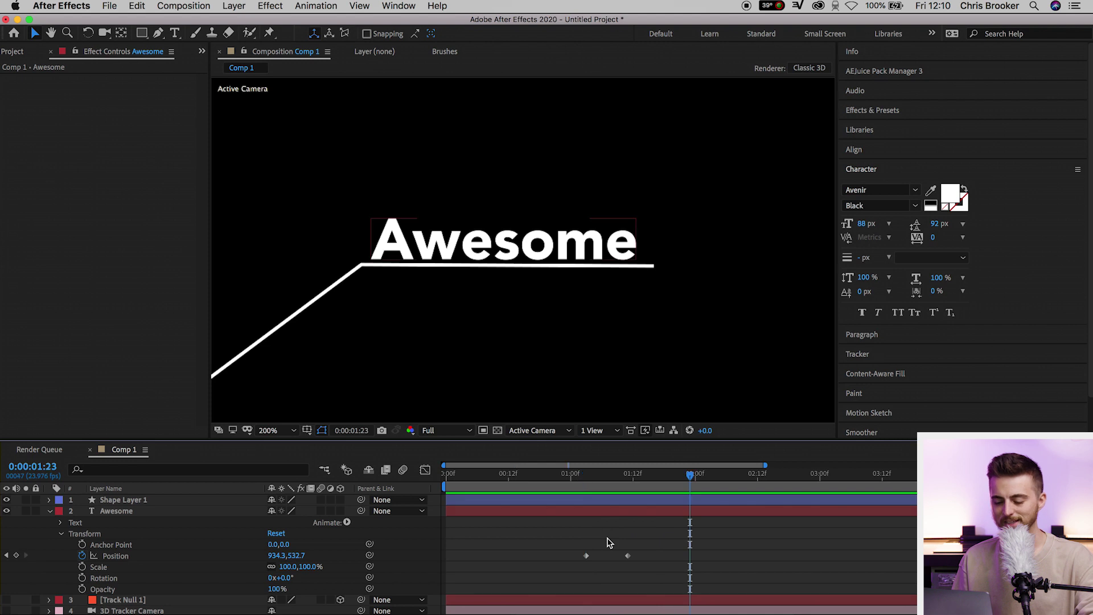
left_click_drag(628, 555, 643, 555)
left_click(643, 476)
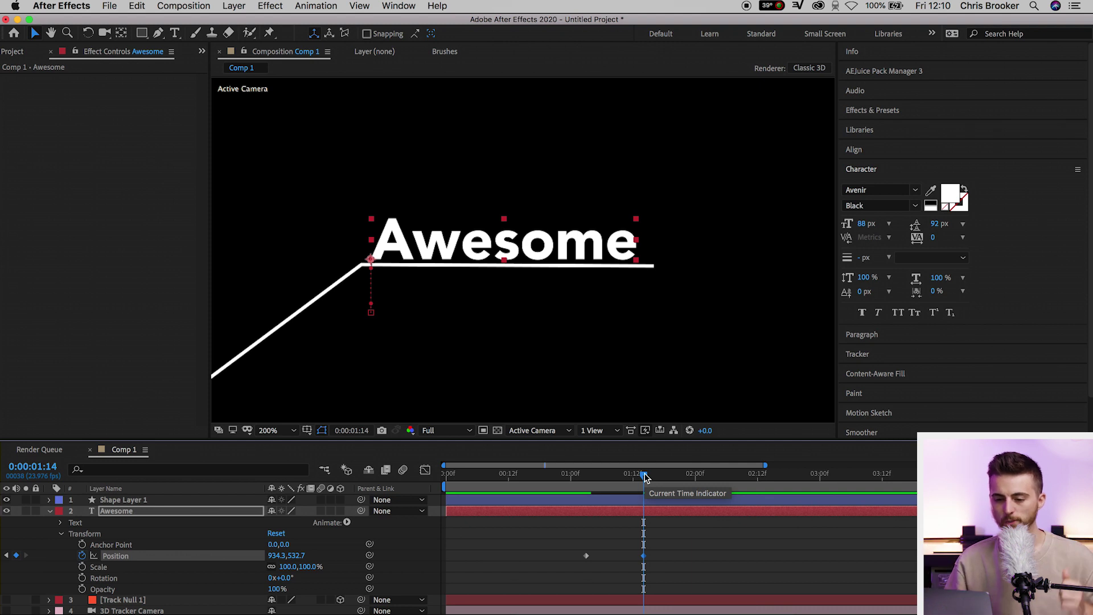
Draw a rectangular mask around the Awesome text, ending at the horizontal line, and keyframe its Mask Path at 0:00:01:14.
left_click(142, 33)
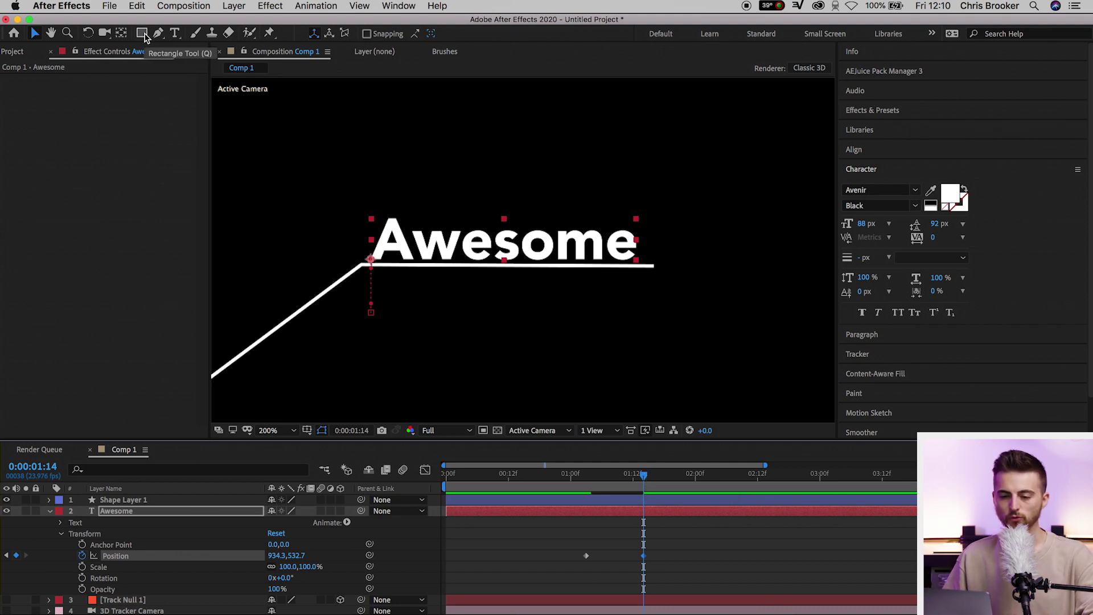
left_click_drag(656, 264, 349, 201)
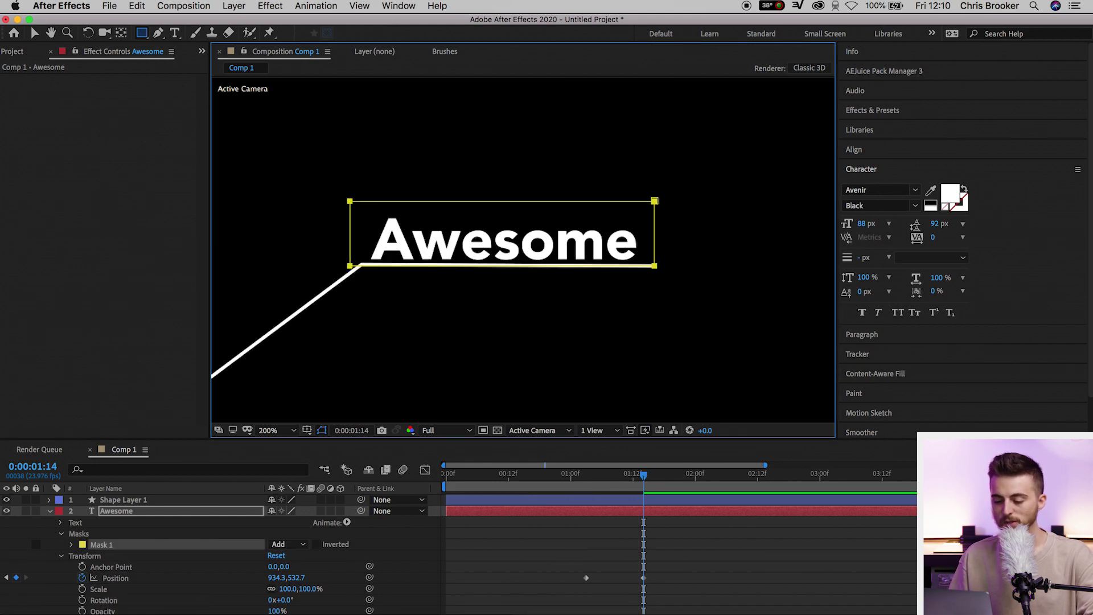
left_click(72, 546)
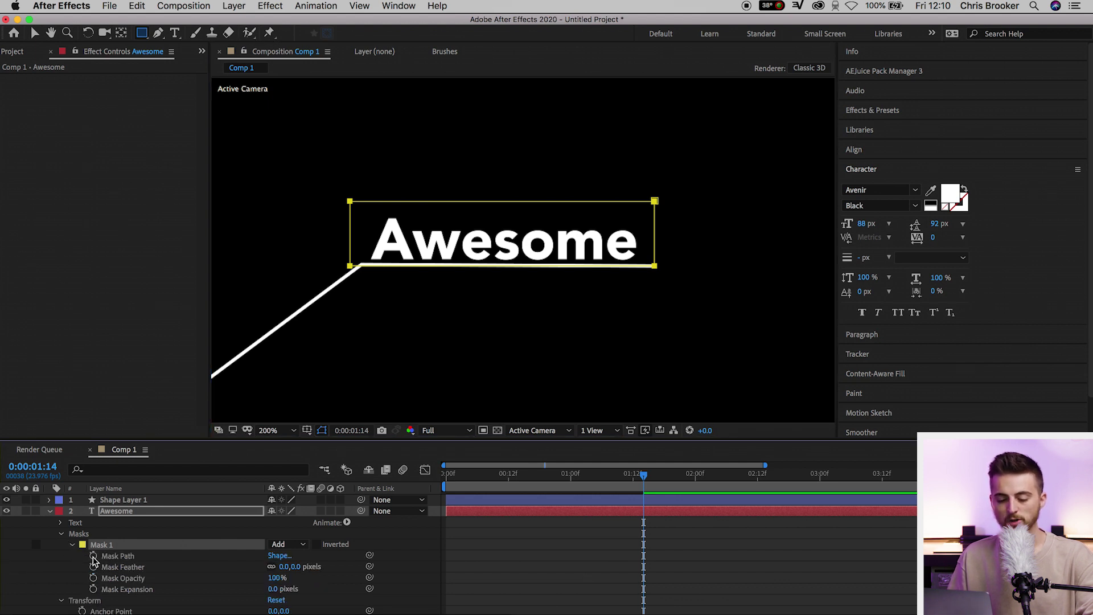
left_click(93, 556)
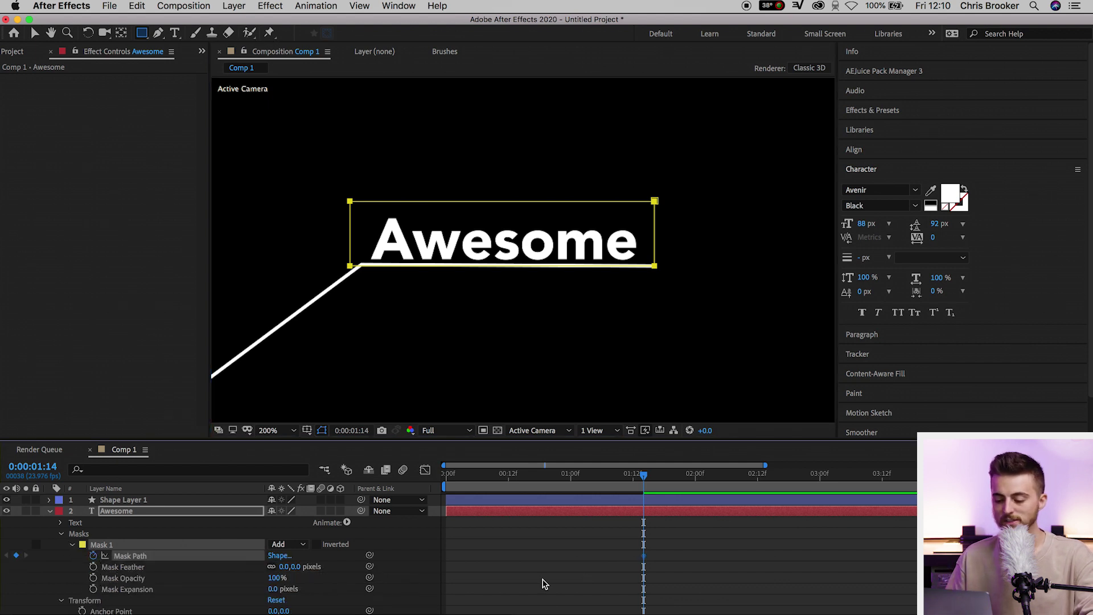
At the starting Position keyframe, 0:00:01:03, move the mask up so its lower edge sits on the line and hides the text.
scroll(543, 583, "down", 3)
left_click_drag(642, 480, 584, 480)
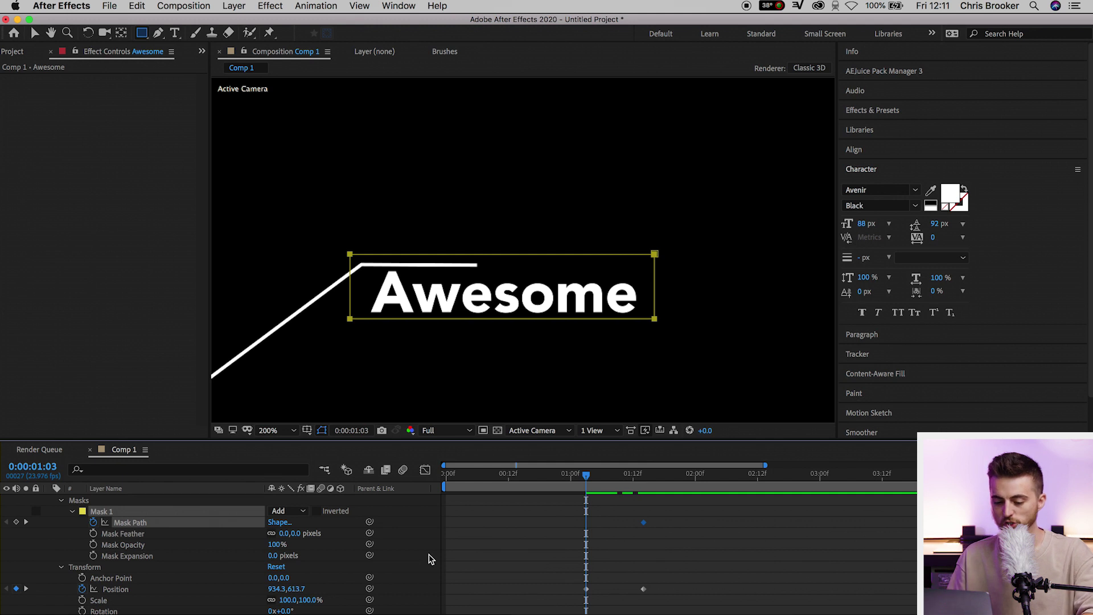
left_click(36, 34)
left_click_drag(349, 255, 358, 200)
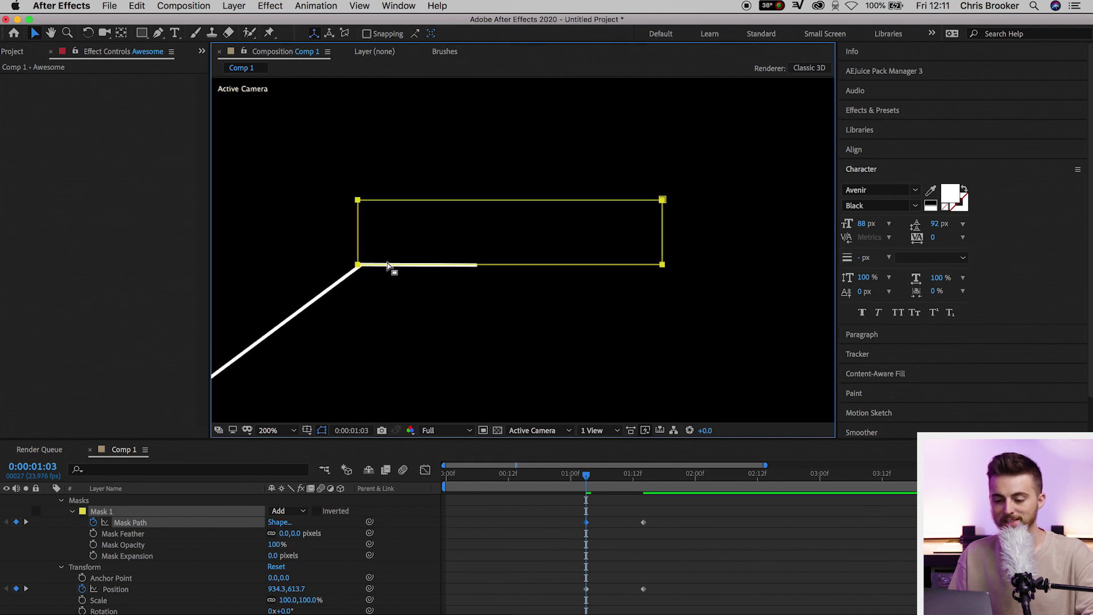
Play the masked text reveal from about 0:00:01:01, fit the whole composition in the viewer, and replay the reveal.
mouse_move(593, 477)
left_mouse_down()
mouse_move(644, 480)
mouse_move(576, 490)
left_mouse_up()
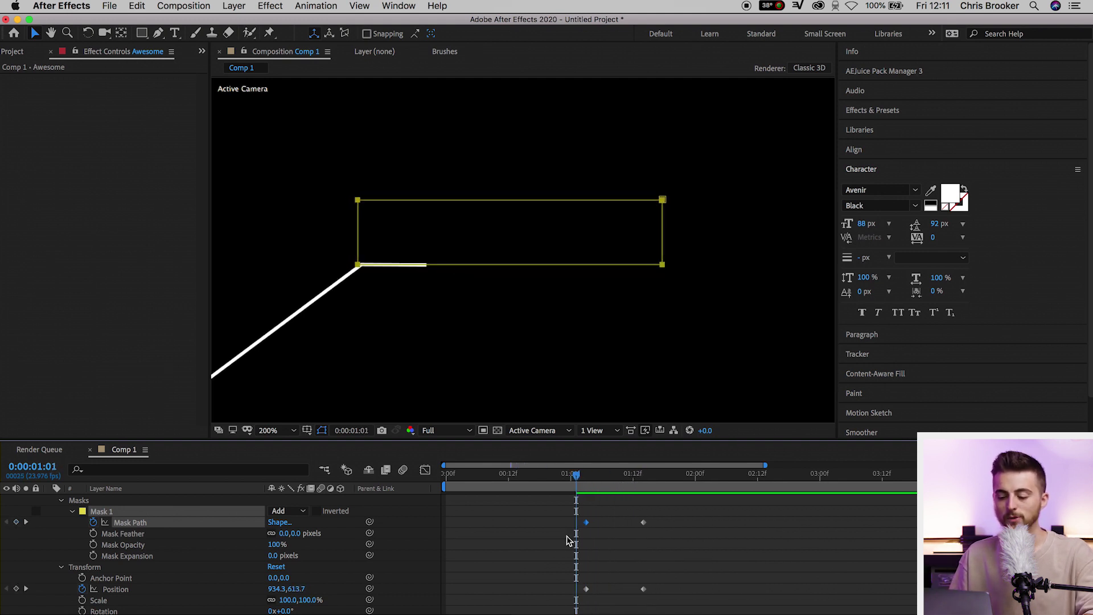
left_click(565, 559)
key("space")
left_click(283, 432)
left_click(291, 211)
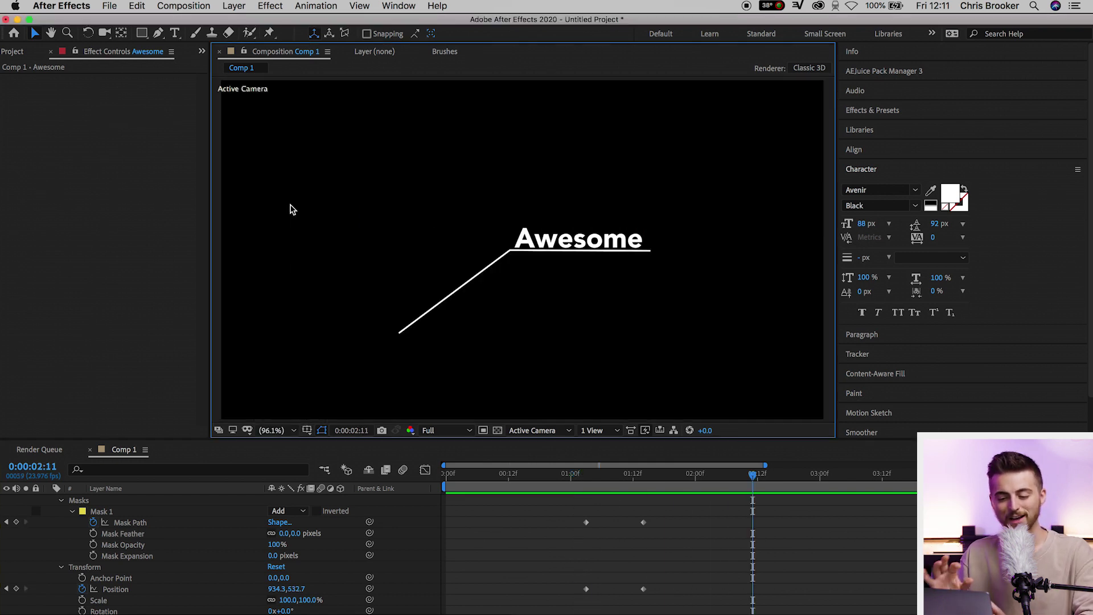
left_click_drag(702, 484, 576, 488)
key("space")
key("space")
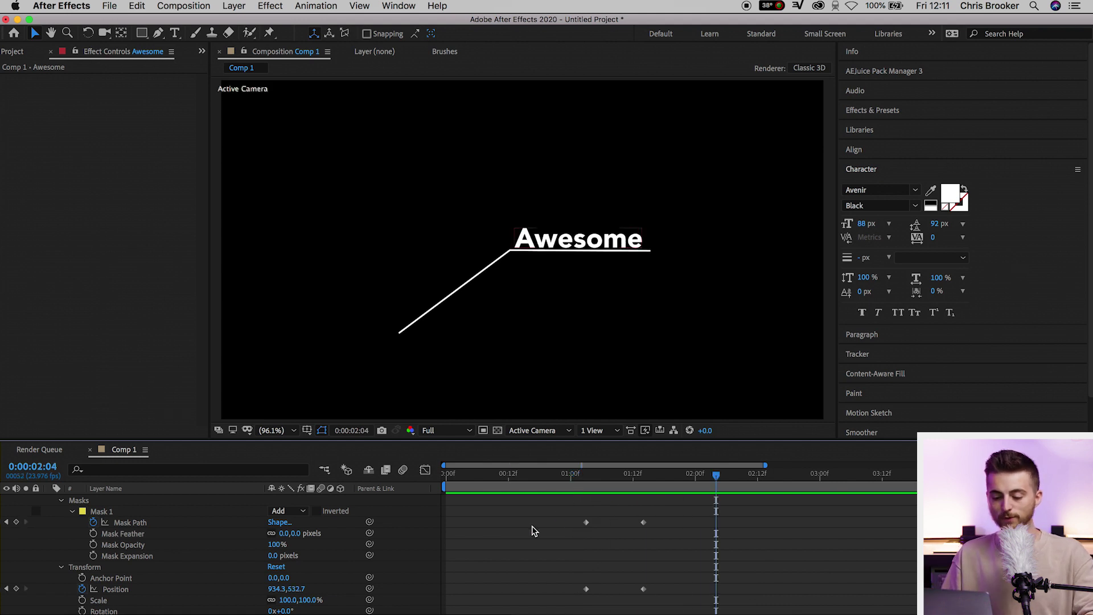
Pre-compose the line shape layer and the Awesome text layer as Pre-comp 1, moving all attributes into the new composition.
scroll(534, 530, "up", 3)
left_click(50, 512)
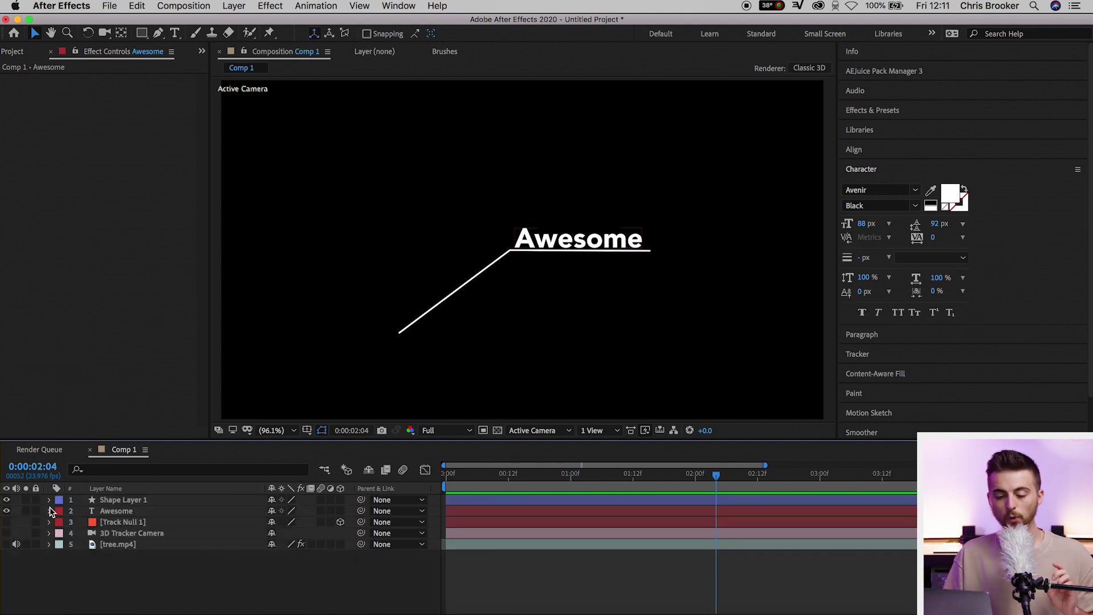
left_click(98, 514)
left_click(118, 501, "shift")
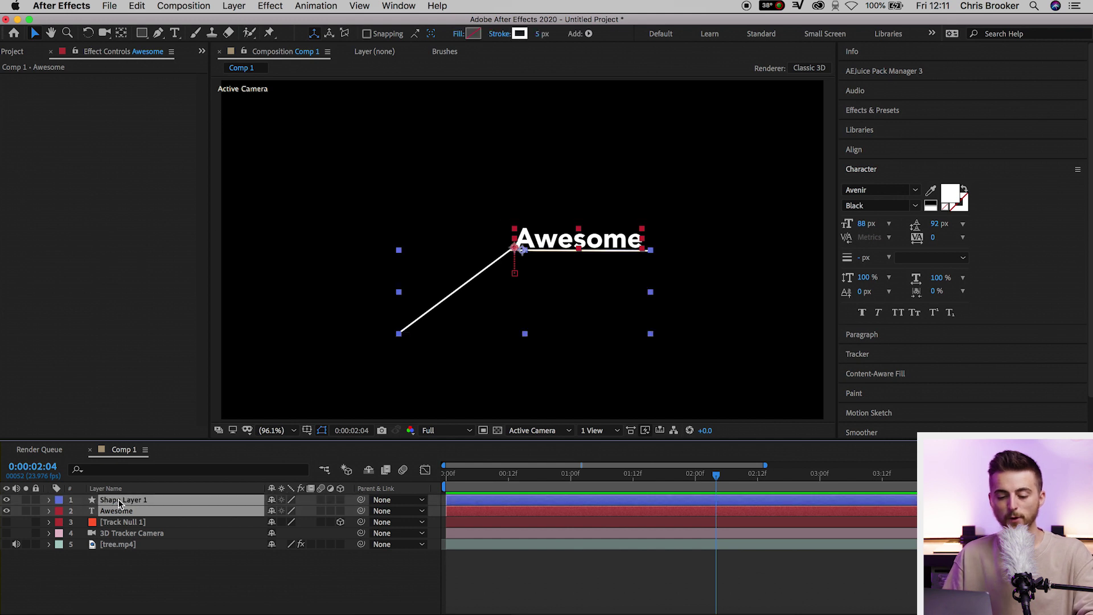
right_click(120, 502)
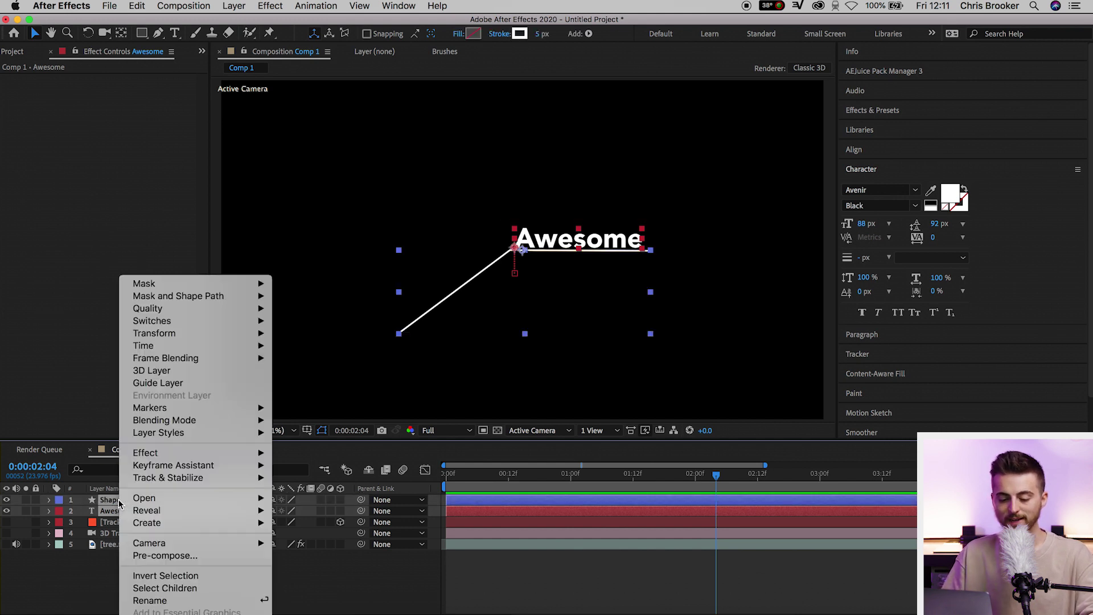
left_click(230, 557)
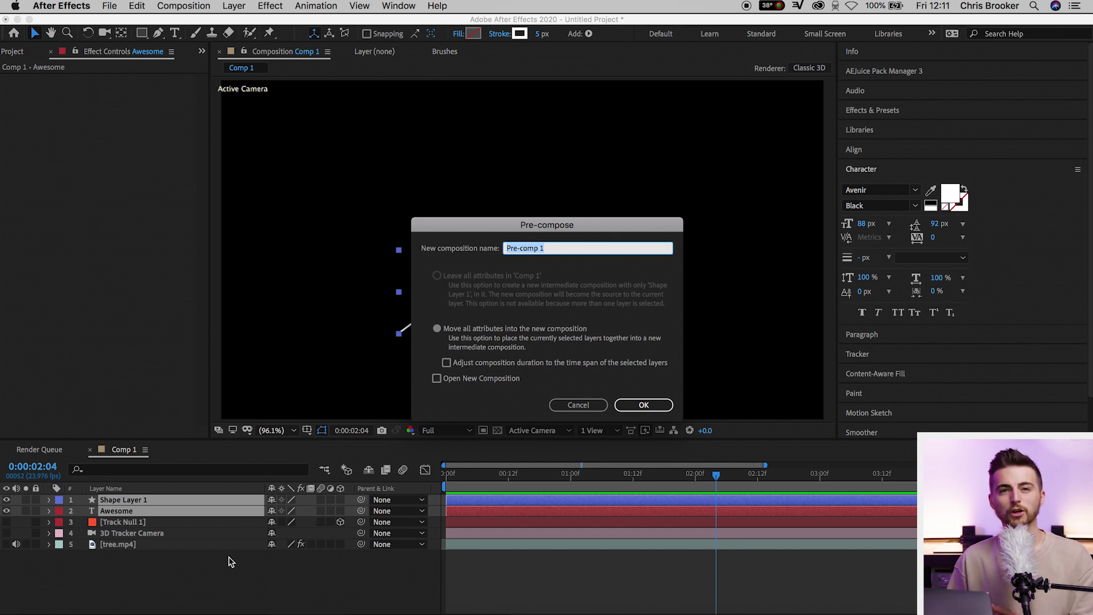
key("Return")
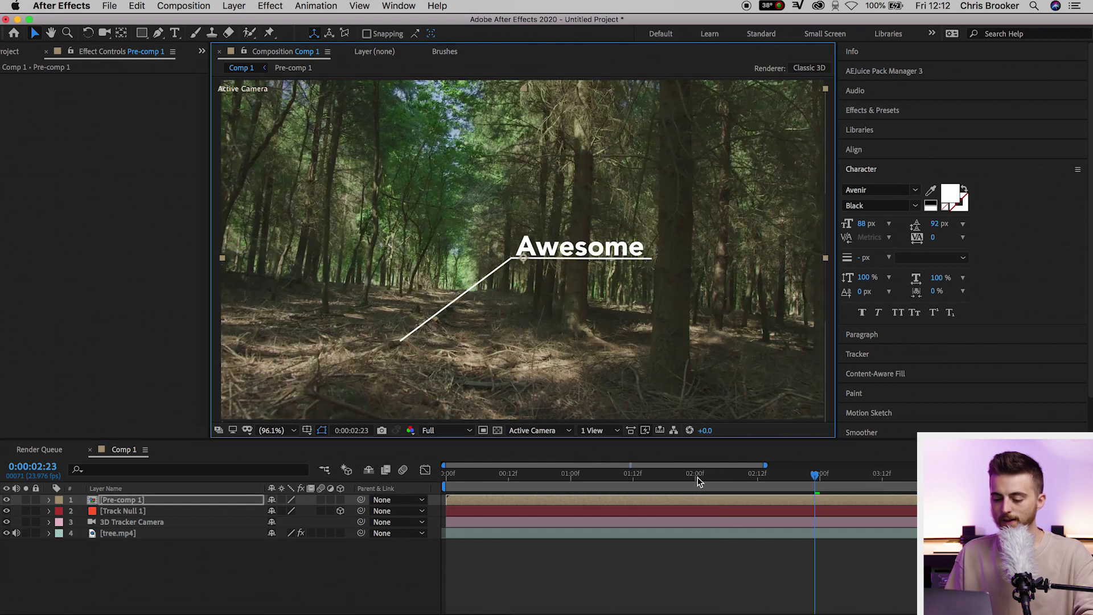
Play the composition from the beginning to review the callout over the forest footage.
left_click_drag(698, 481, 349, 483)
key("space")
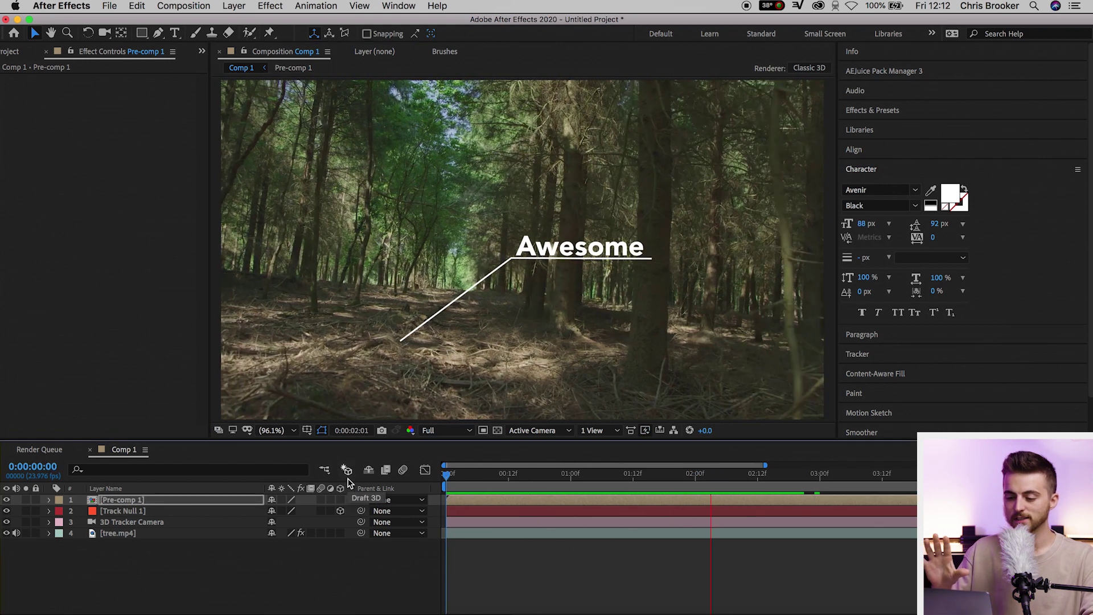
key("space")
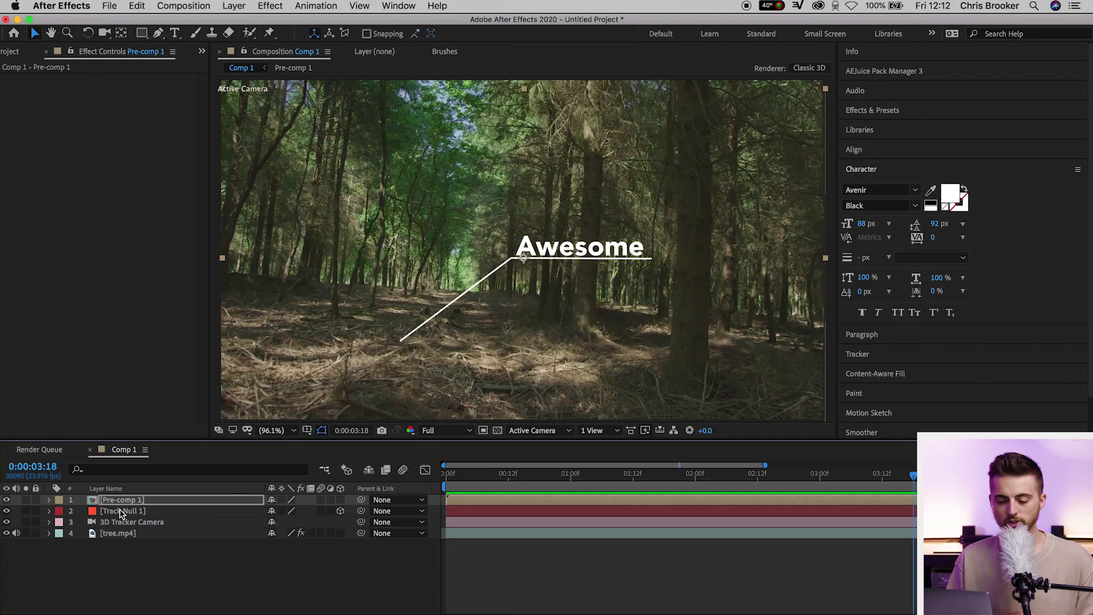
Turn the Pre-comp 1 callout layer into a 3D layer.
left_click(111, 501)
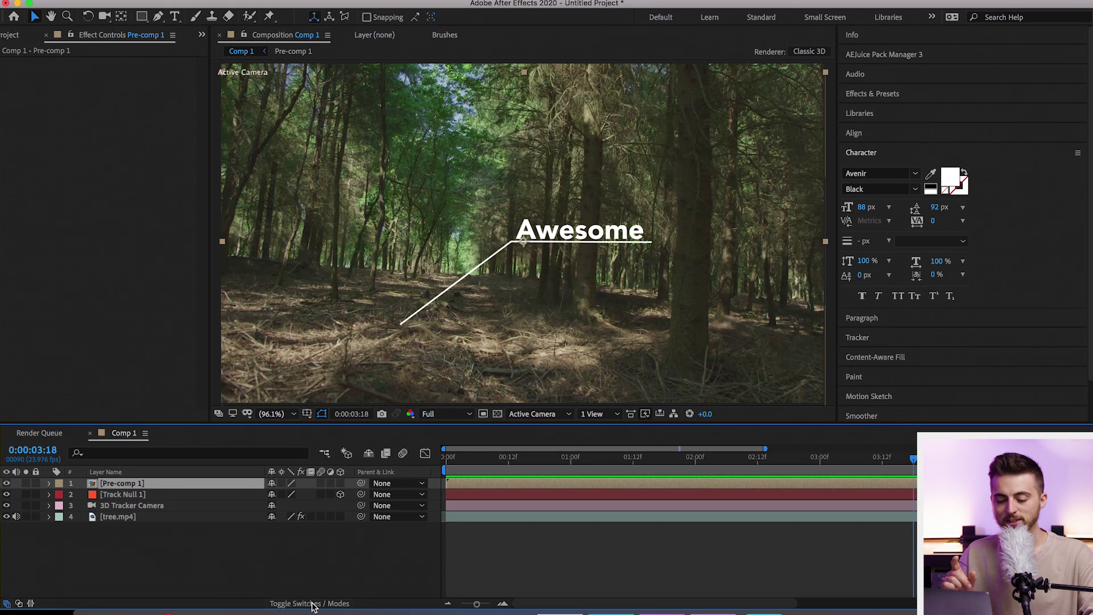
left_click(317, 614)
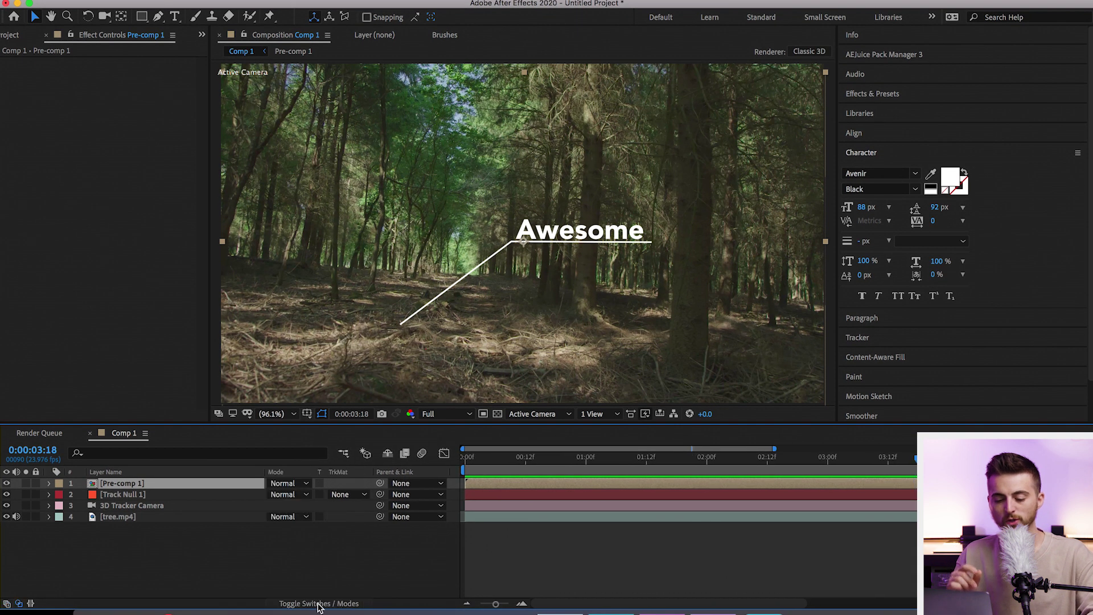
left_click(318, 606)
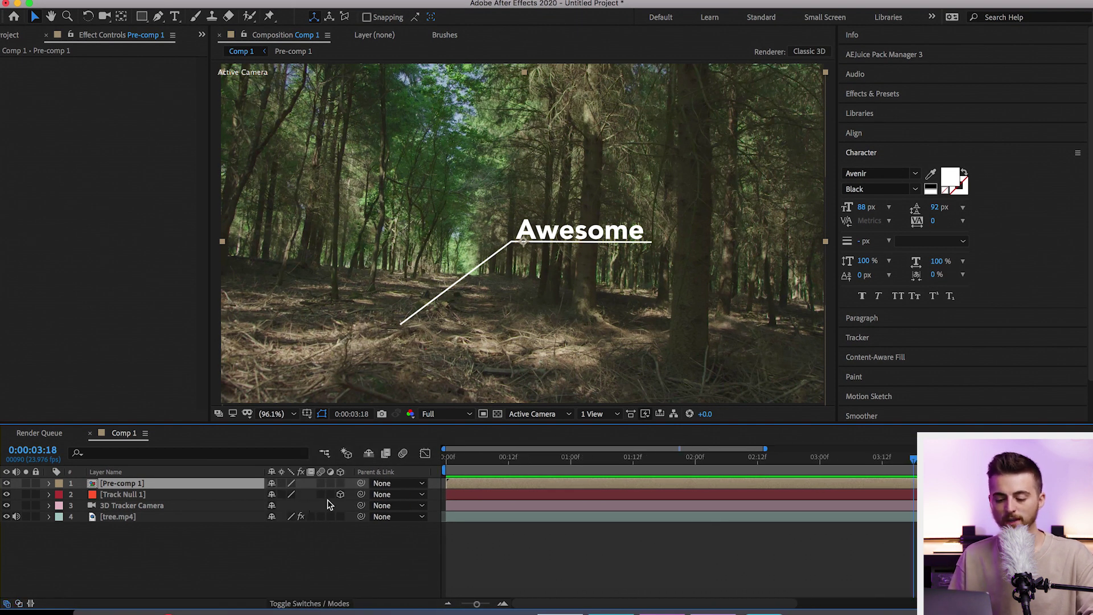
left_click(340, 483)
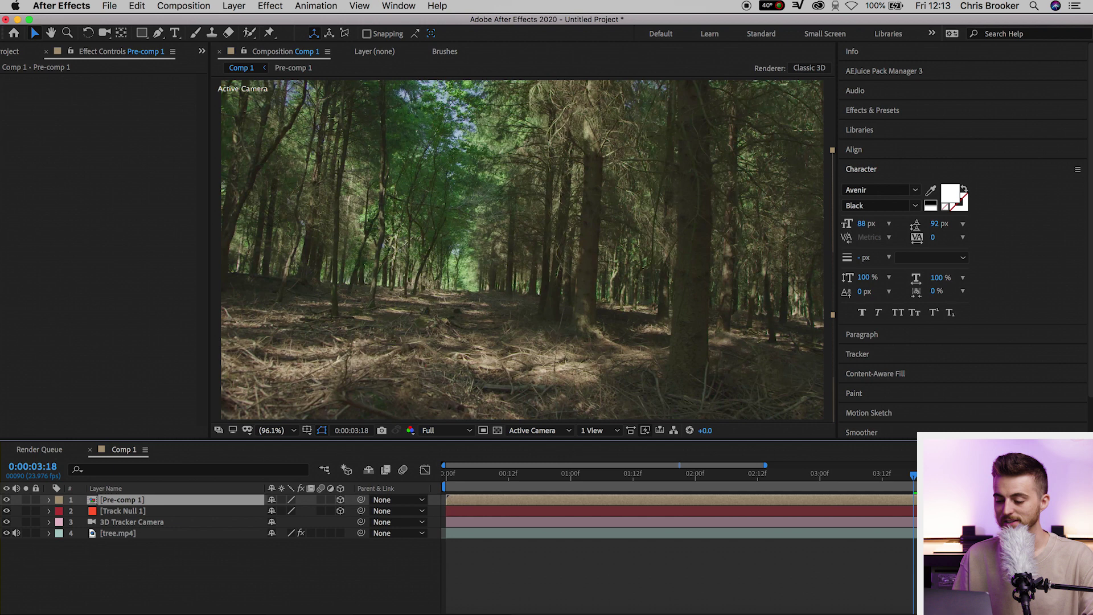
At 0:00:01:14, set Pre-comp 1's X position to -120.8, and preview the tracked callout from 0:00:00:16.
left_click_drag(817, 481, 643, 509)
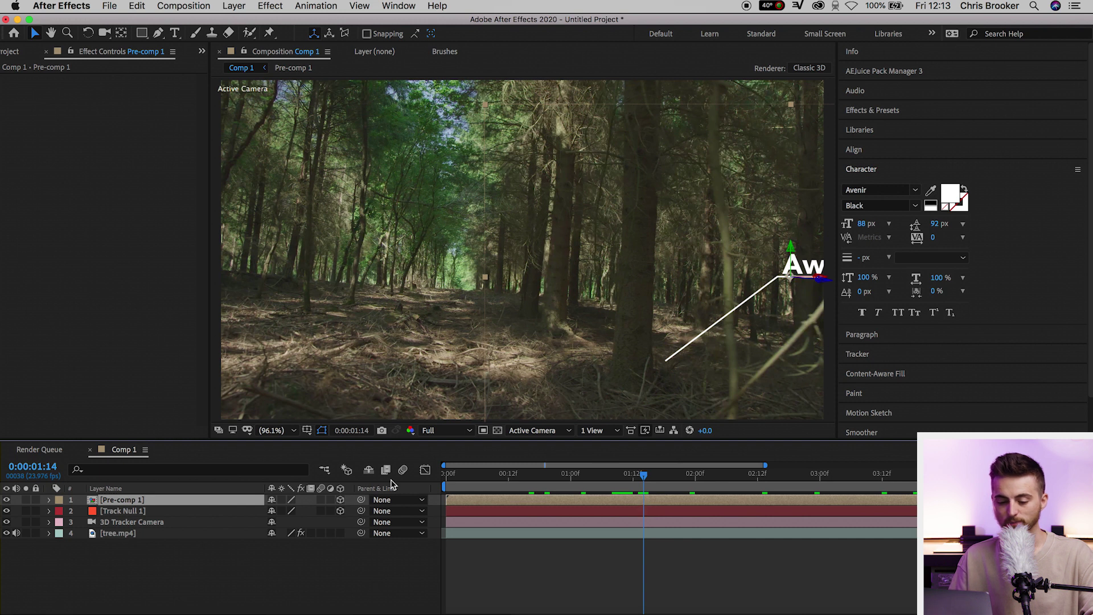
left_click(50, 500)
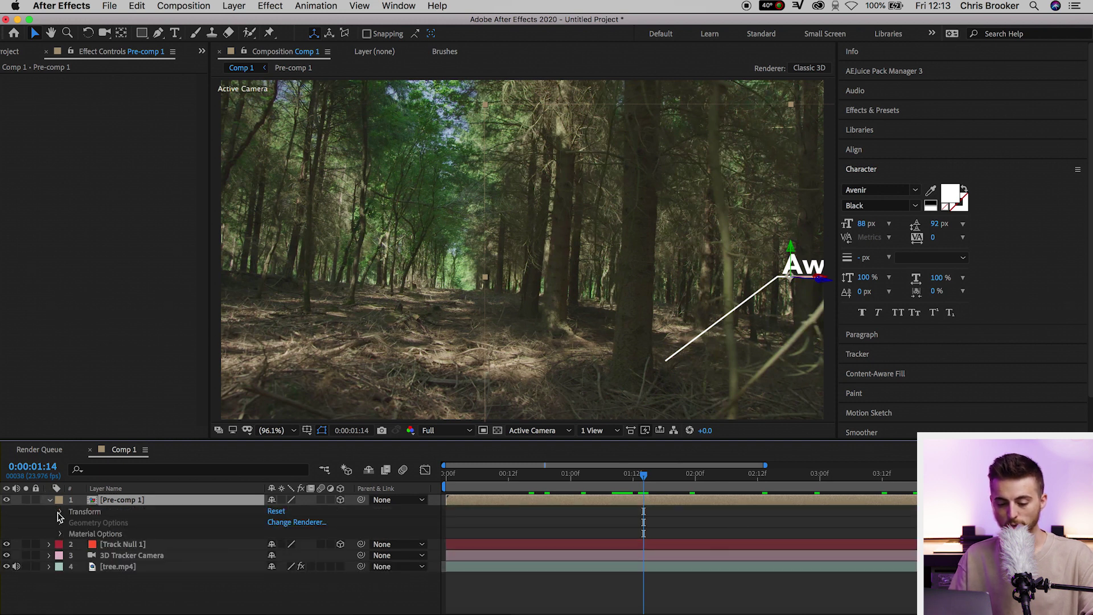
left_click(60, 514)
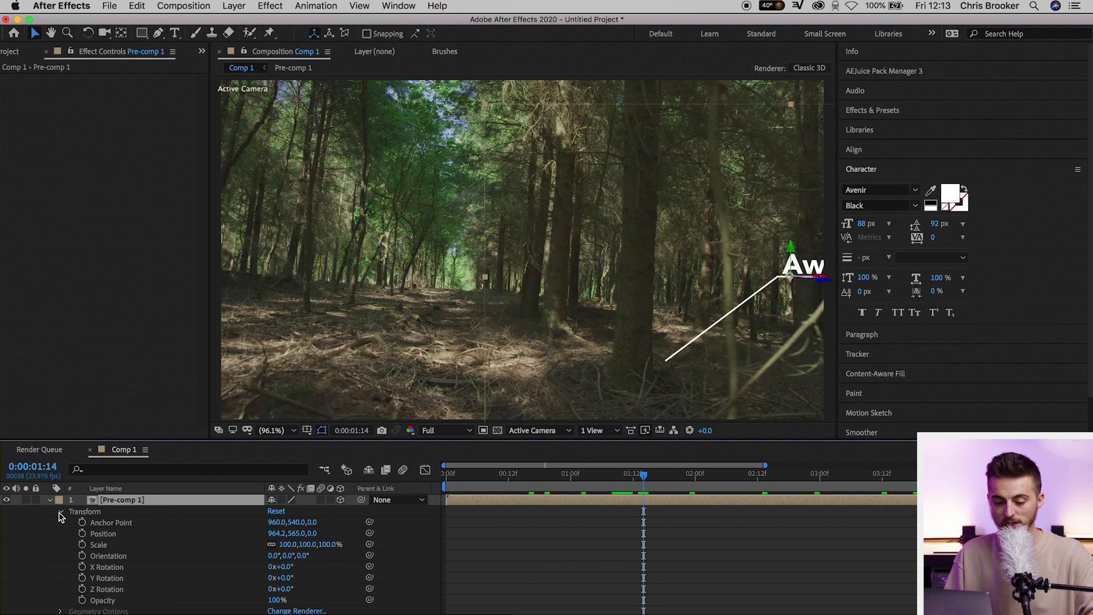
left_click_drag(278, 538, 1, 568)
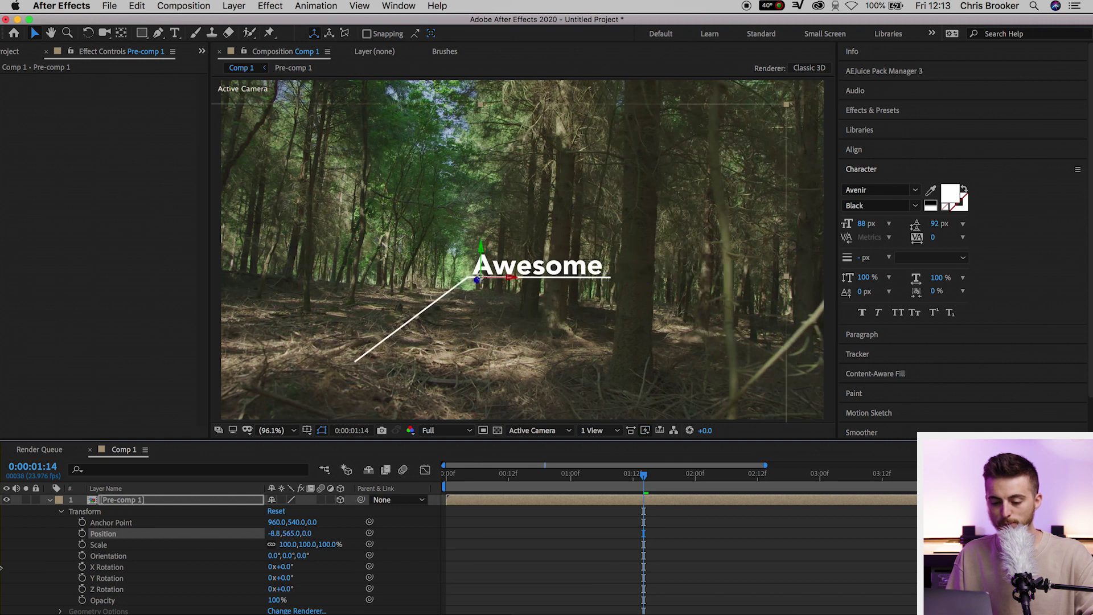
left_click_drag(252, 537, 218, 537)
left_click(528, 490)
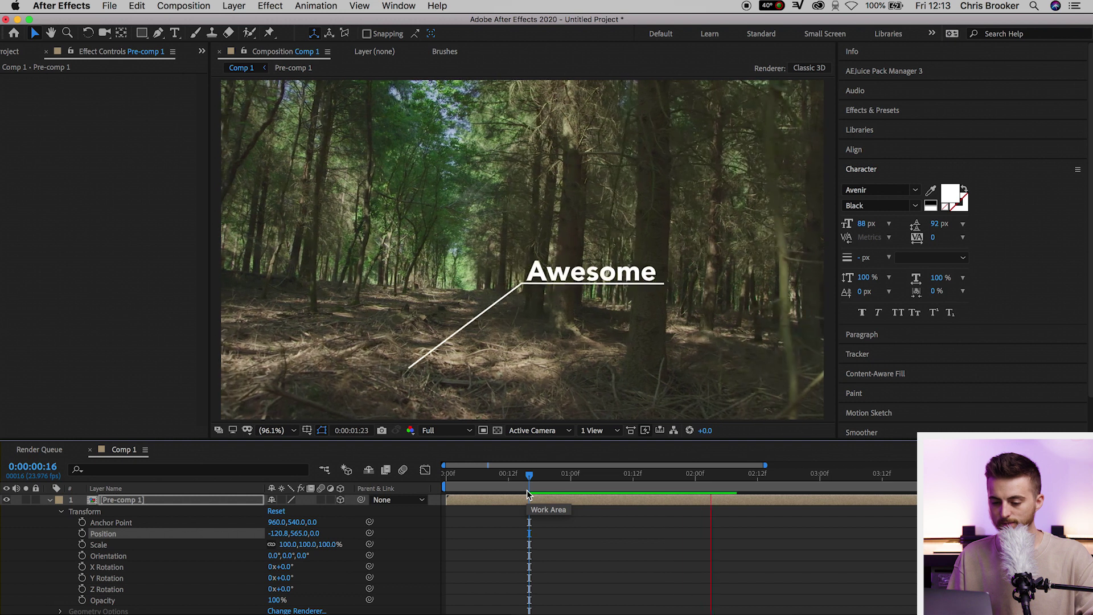
key("space")
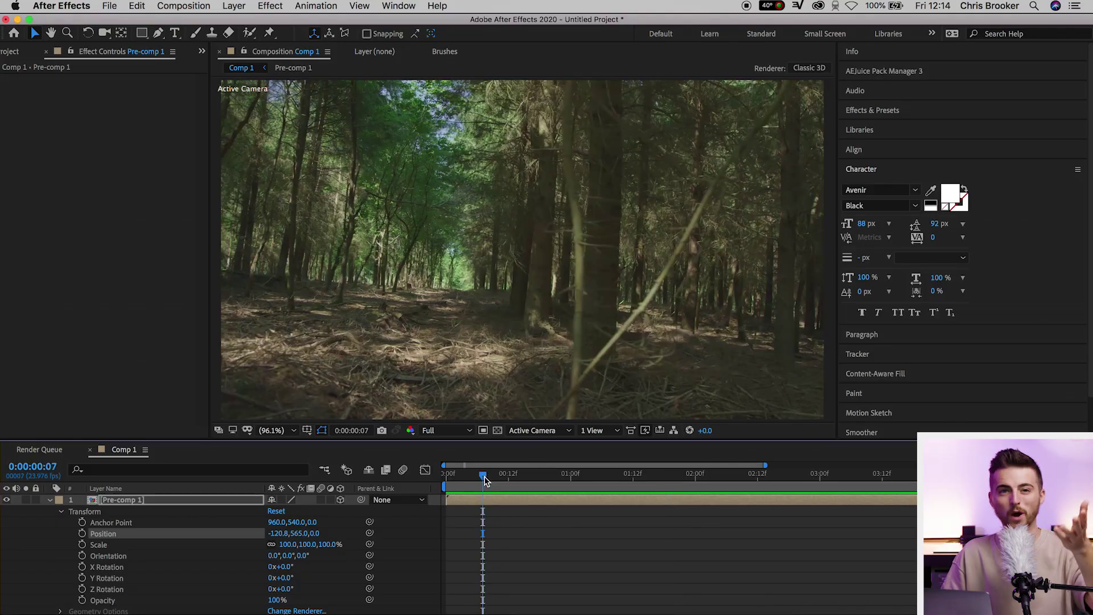
Preview the callout and push Pre-comp 1 back to Y 832, Z 1404, starting its layer at about 0:00:01:02.
key("space")
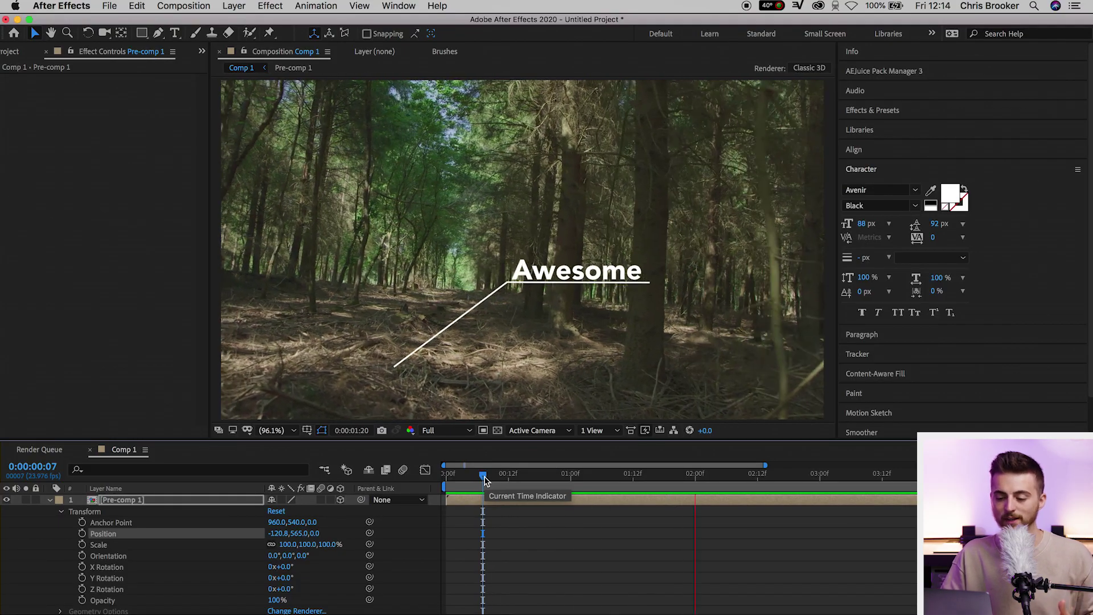
key("space")
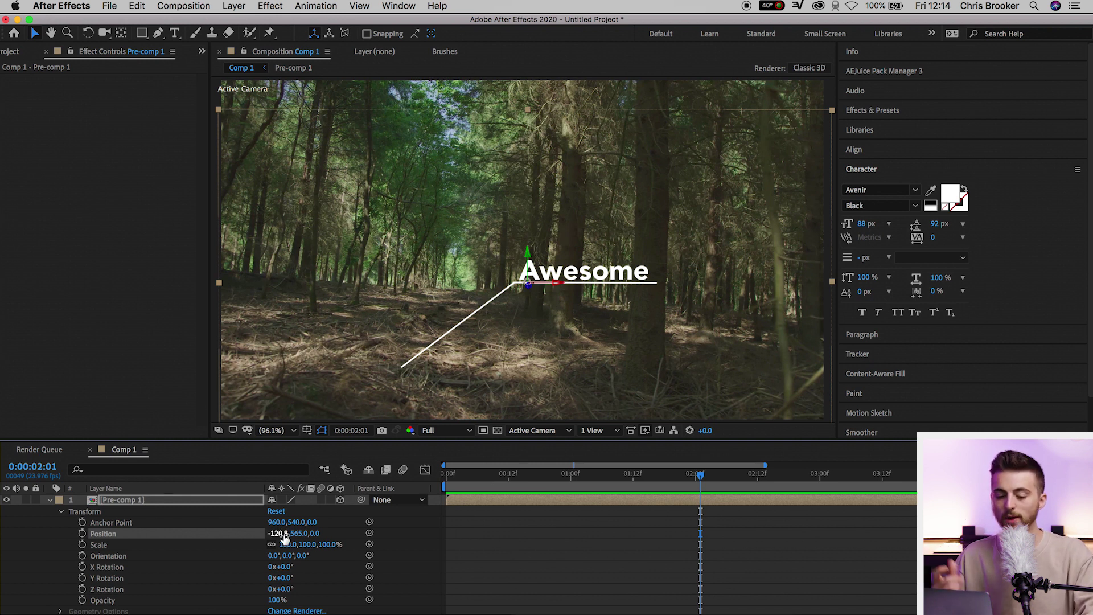
left_click_drag(324, 534, 301, 538)
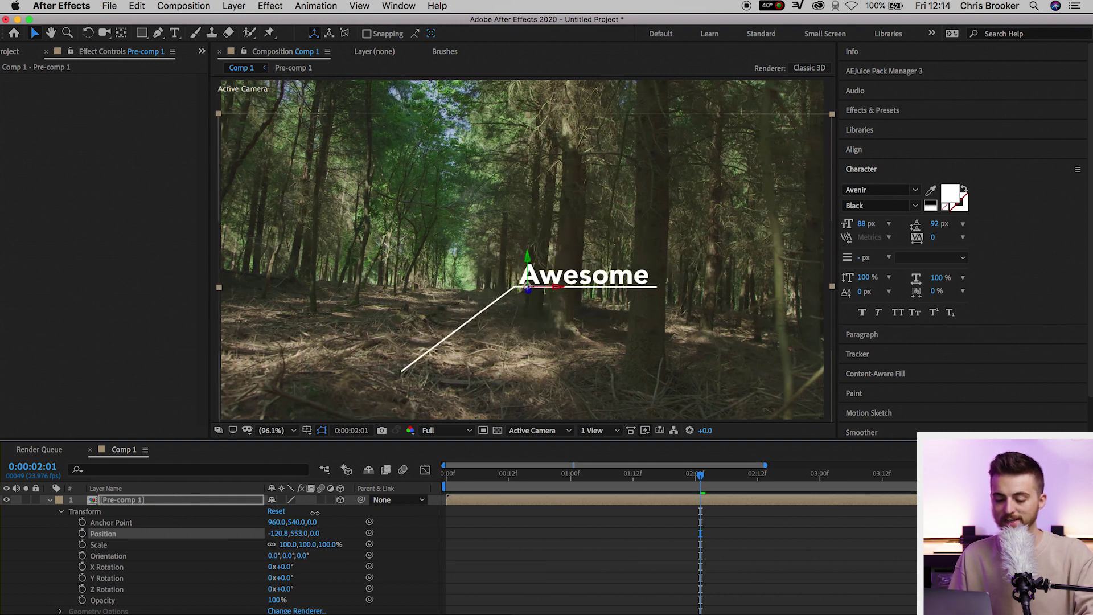
left_click_drag(326, 533, 555, 529)
left_click_drag(676, 481, 558, 508)
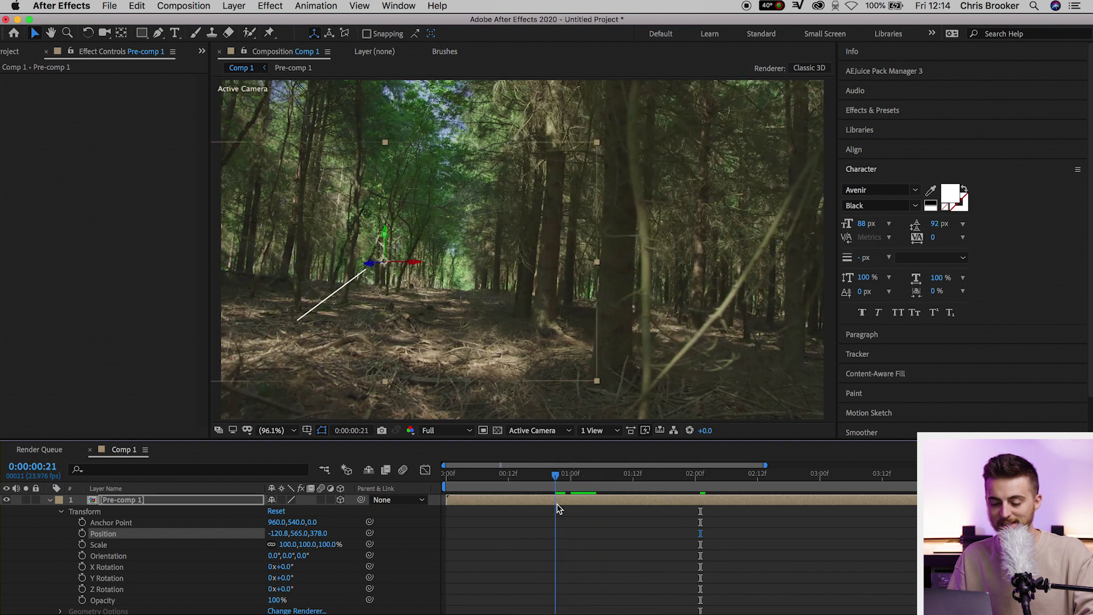
left_click_drag(330, 531, 527, 511)
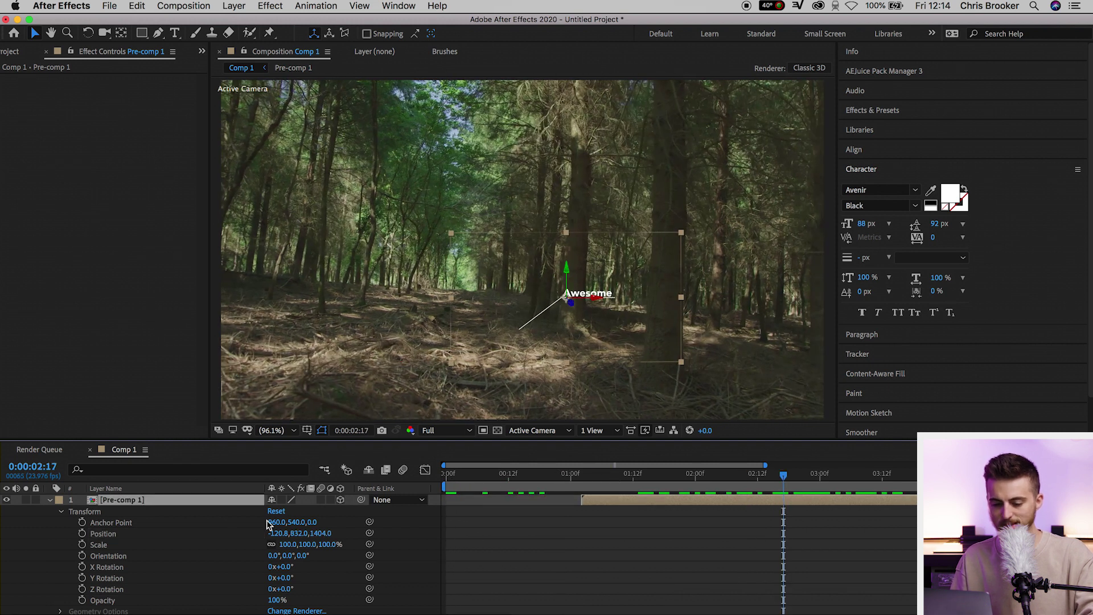
Set Pre-comp 1's position to -996.8, 757, 1766 and its scale to 176%, and preview from 0:00:01:09.
left_click_drag(327, 535, 556, 527)
left_click_drag(288, 544, 2, 543)
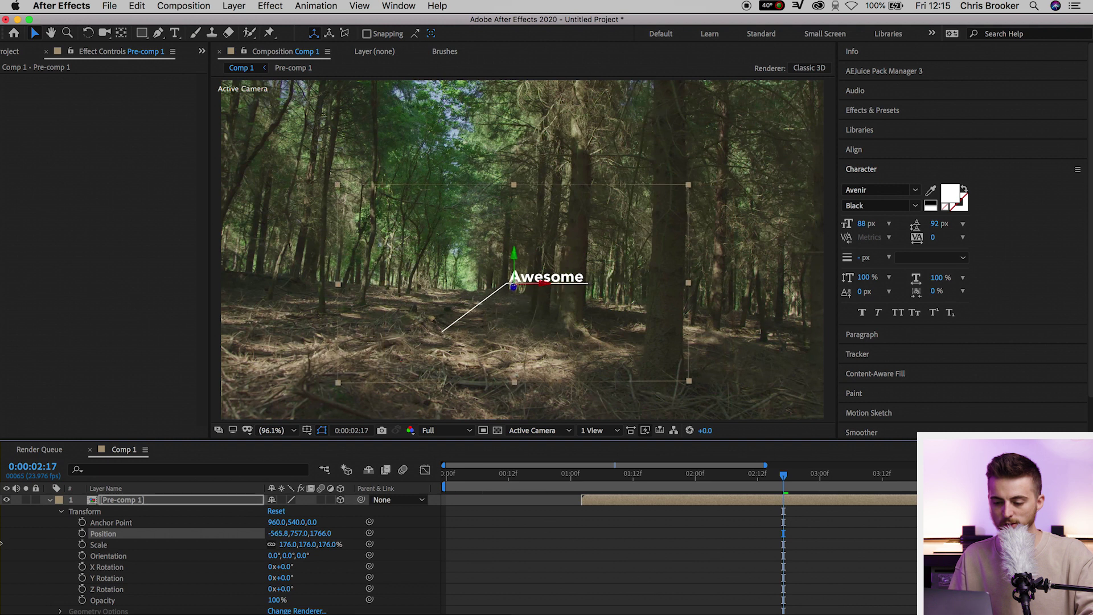
left_click_drag(271, 533, 371, 474)
left_click_drag(747, 477, 617, 476)
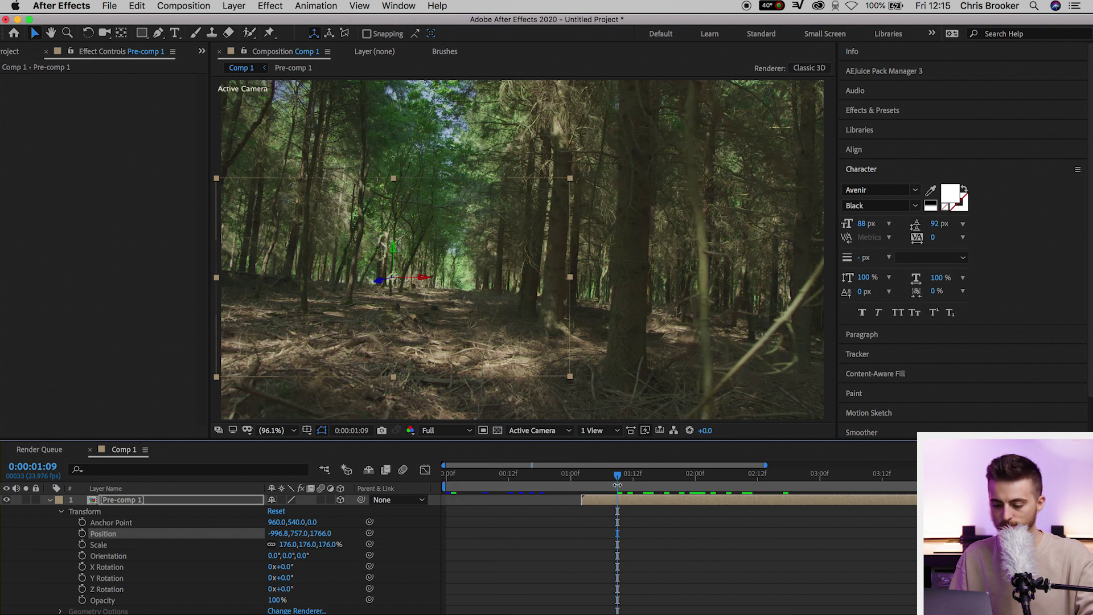
key("space")
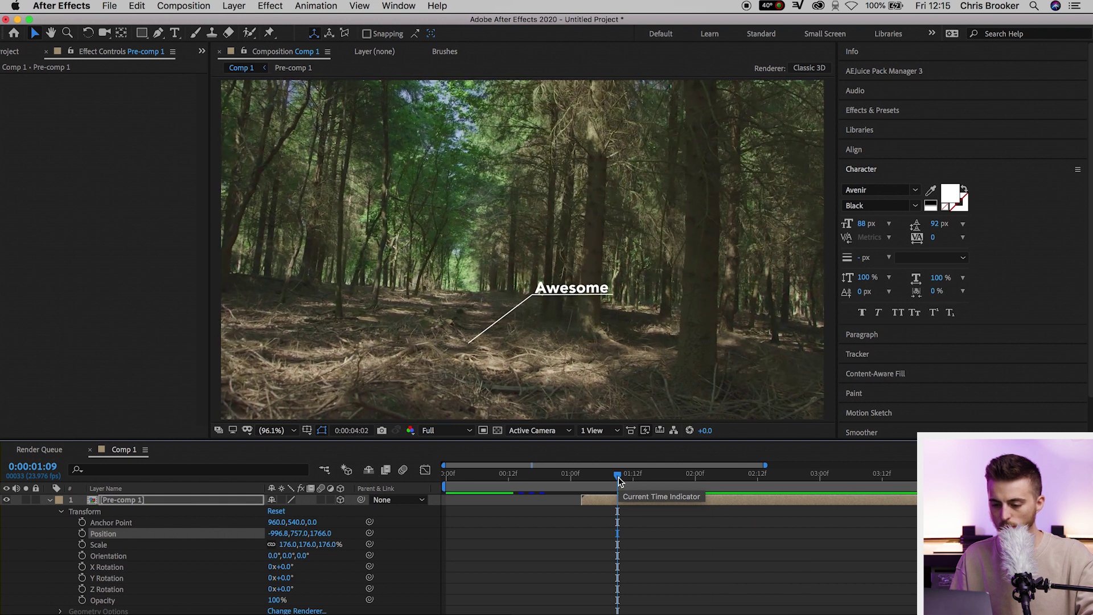
key("space")
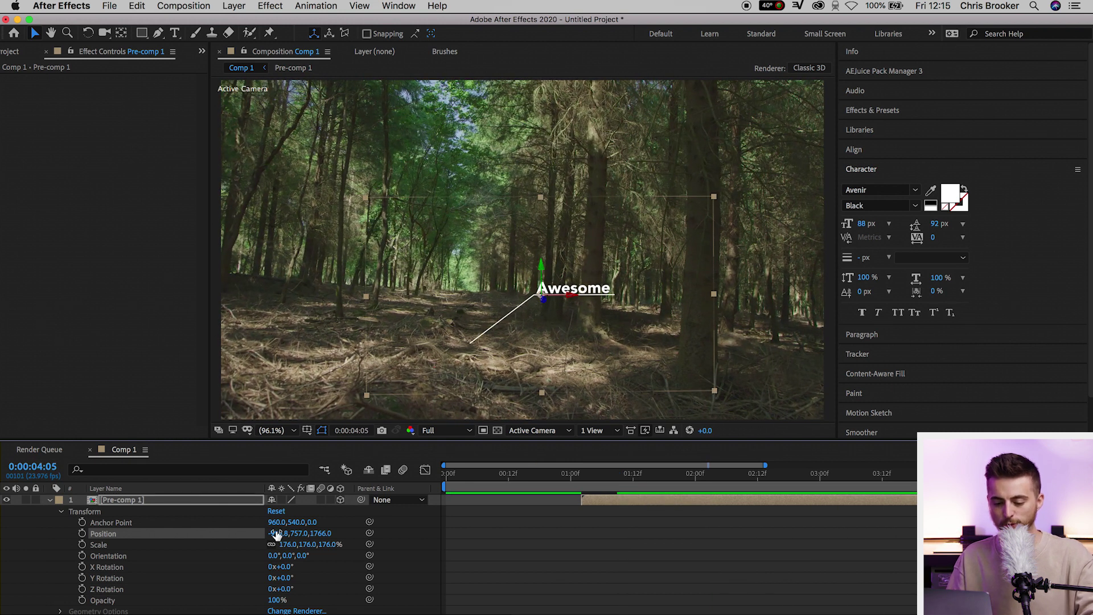
Move Pre-comp 1 to position -1503.8, 757, 2985 with a scale of 223%, and preview from 0:00:01:11.
left_click_drag(324, 533, 1, 560)
left_click(629, 483)
key("space")
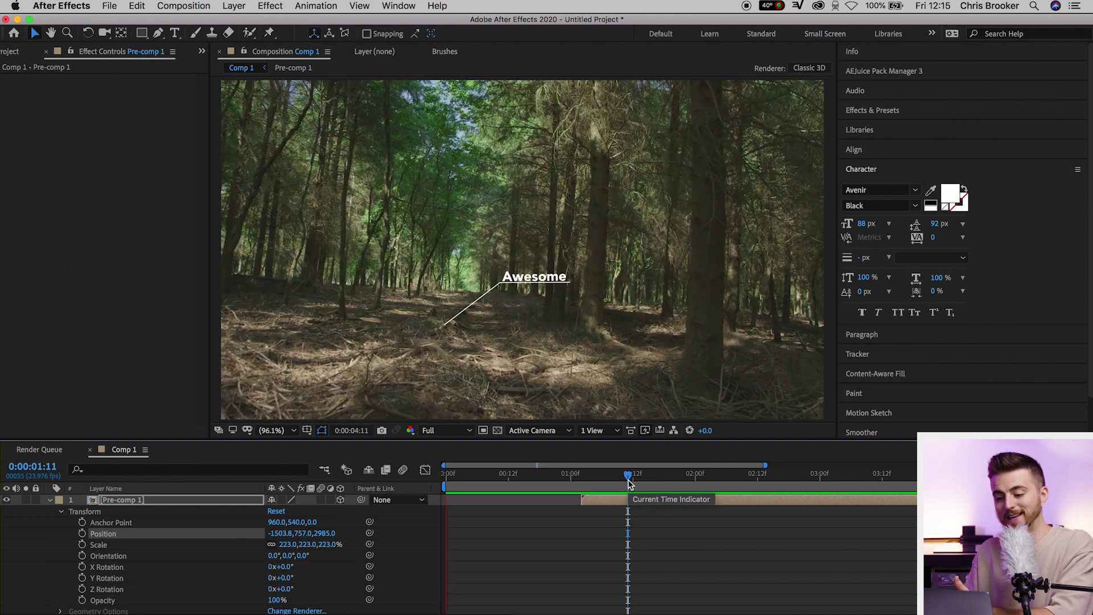
key("space")
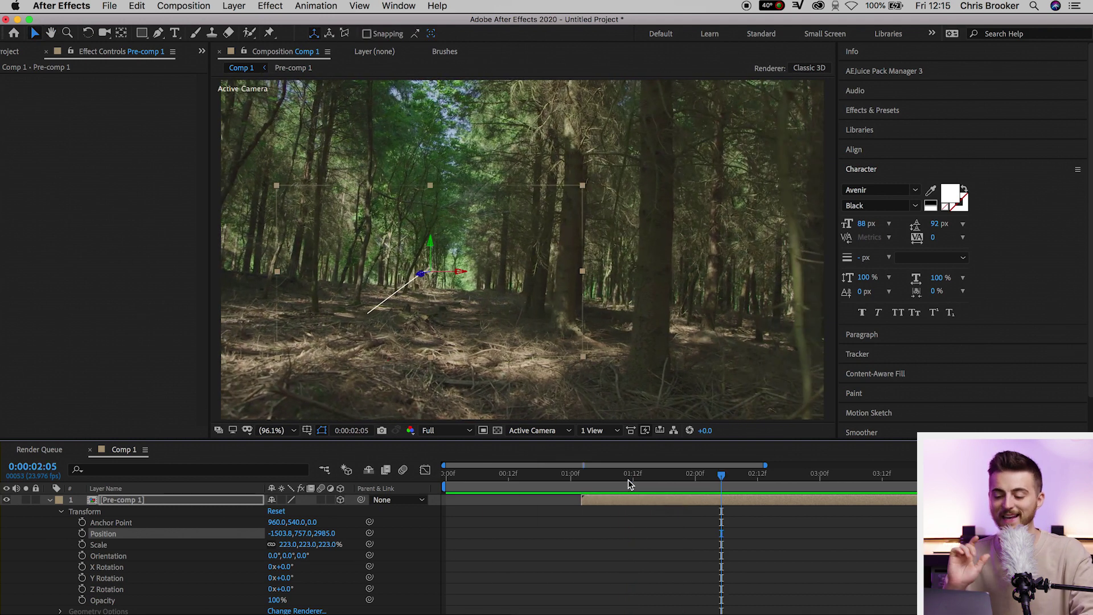
key("space")
key("space")
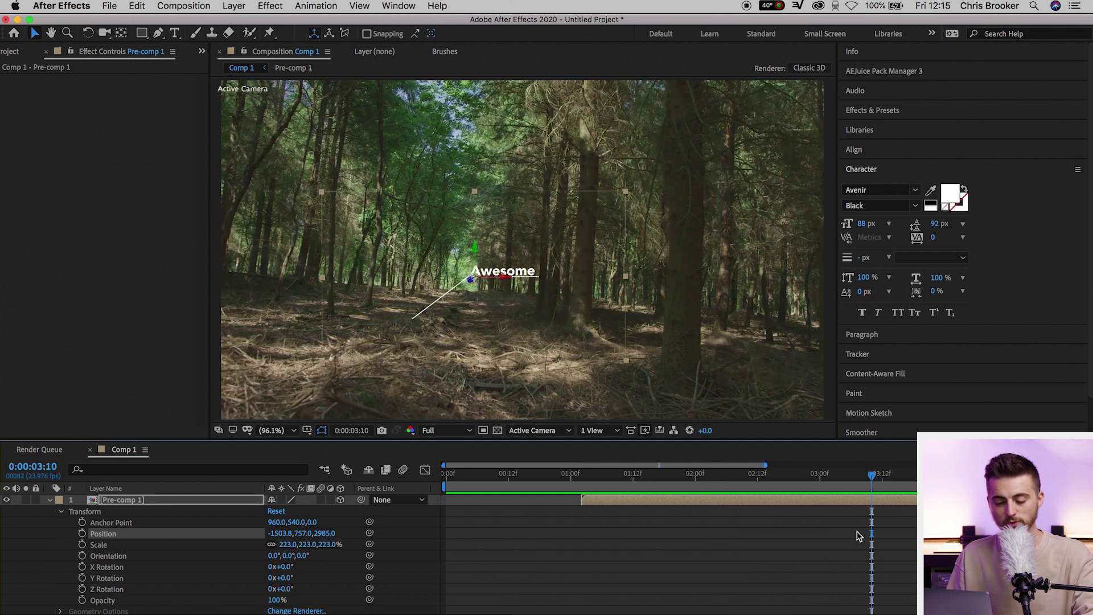
Scale Pre-comp 1 to 319% at position -1455.8, 757, 3332, and preview from 0:00:01:01.
left_click_drag(291, 545, 416, 532)
left_click_drag(546, 518, 325, 535)
left_click(577, 474)
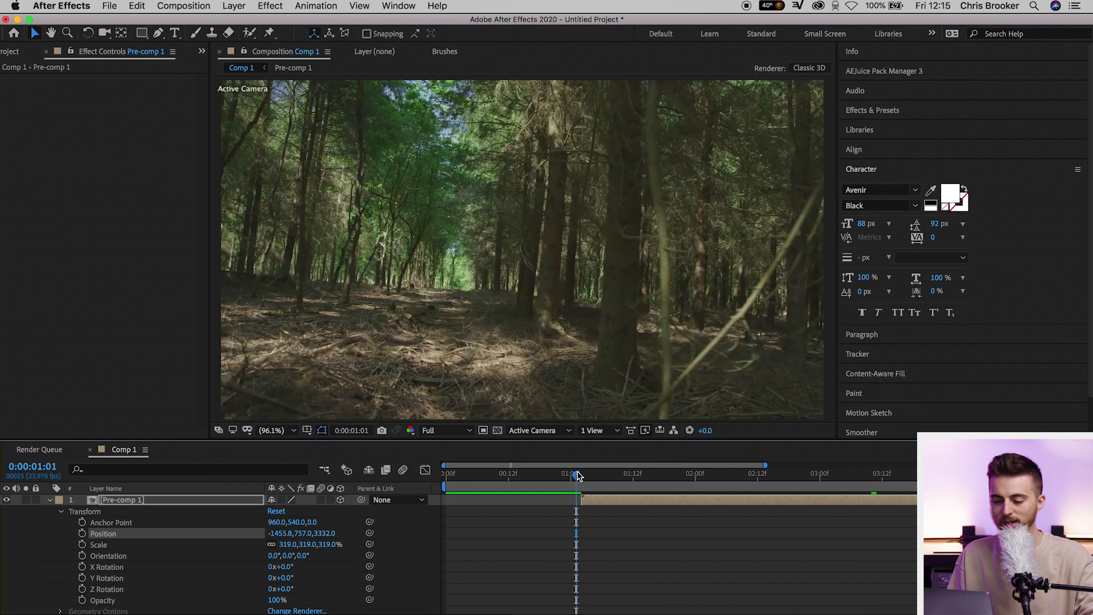
key("space")
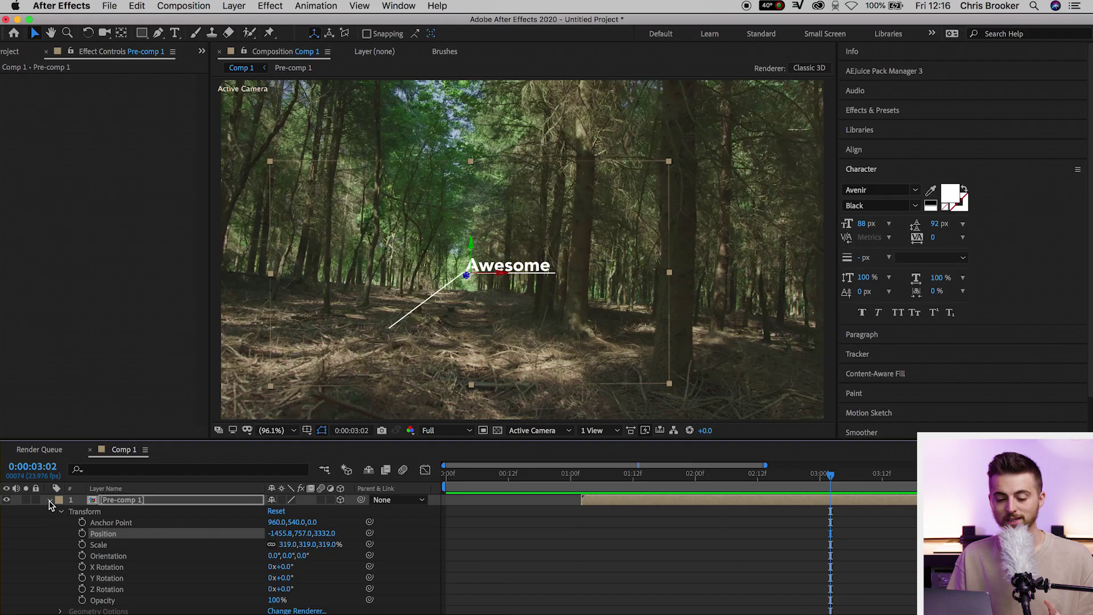
Collapse the Pre-comp 1 layer's properties and duplicate the layer.
left_click(48, 504)
left_click(134, 503)
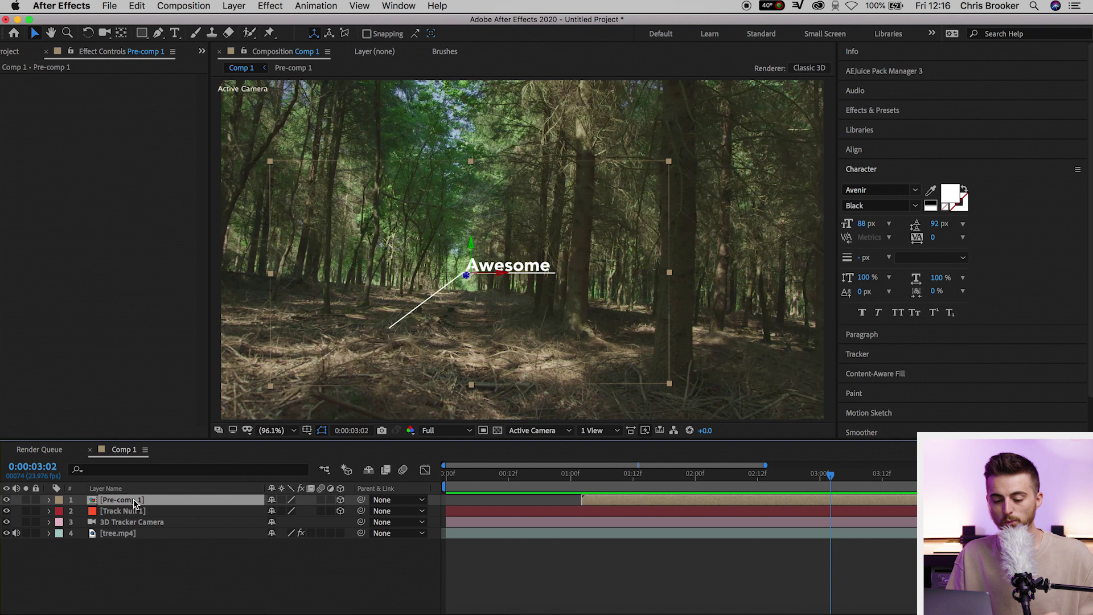
key("super+d")
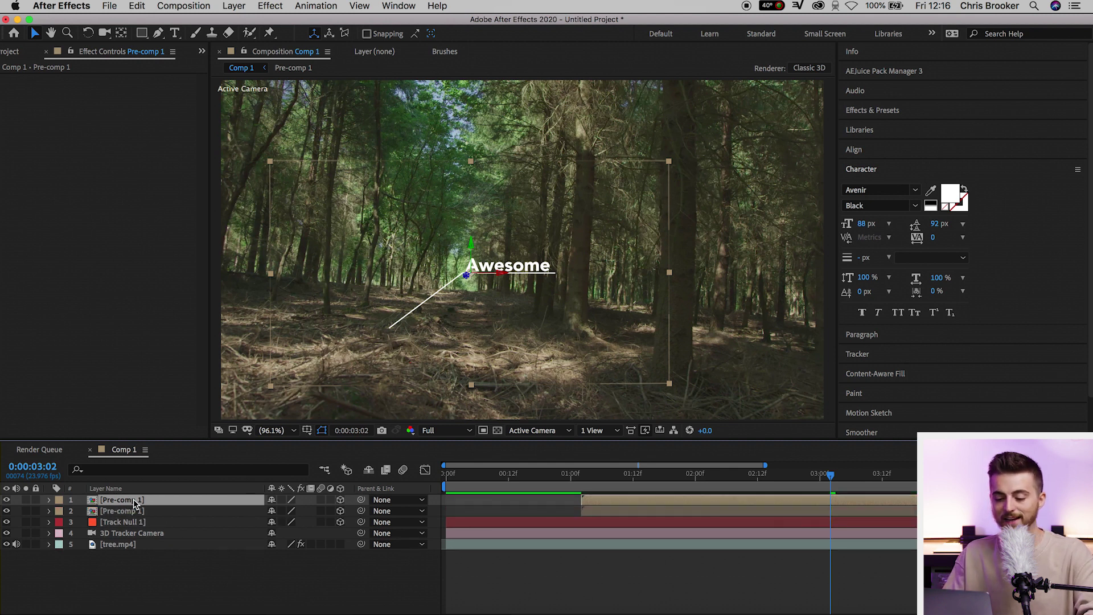
Apply the Tint effect to the lower Pre-comp 1 layer and set Map White To to black (000000).
left_click(701, 507)
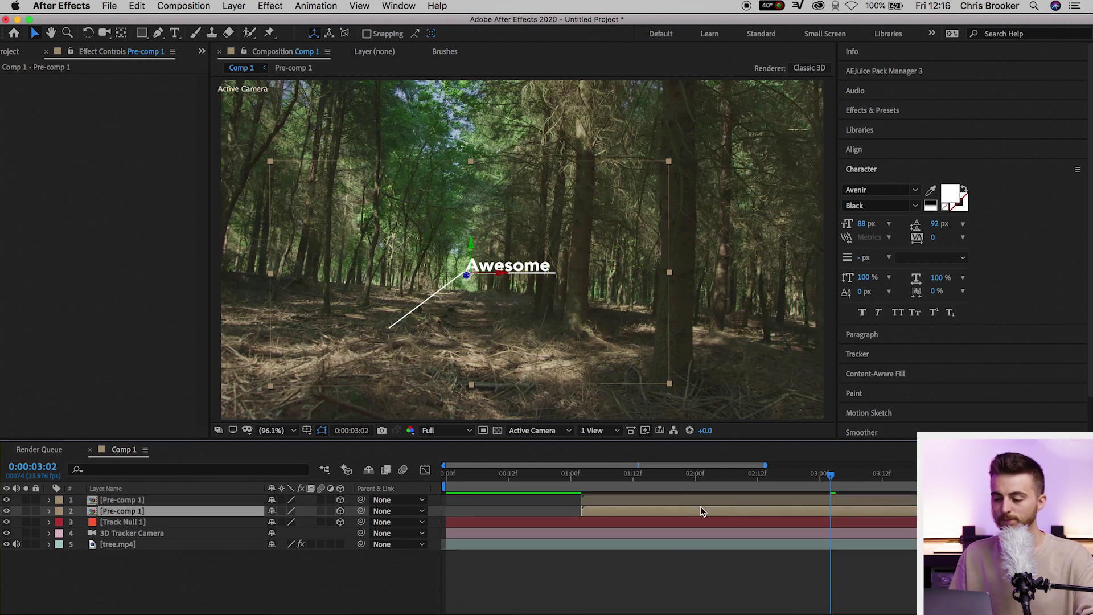
left_click(865, 109)
double_click(901, 131)
type("tint")
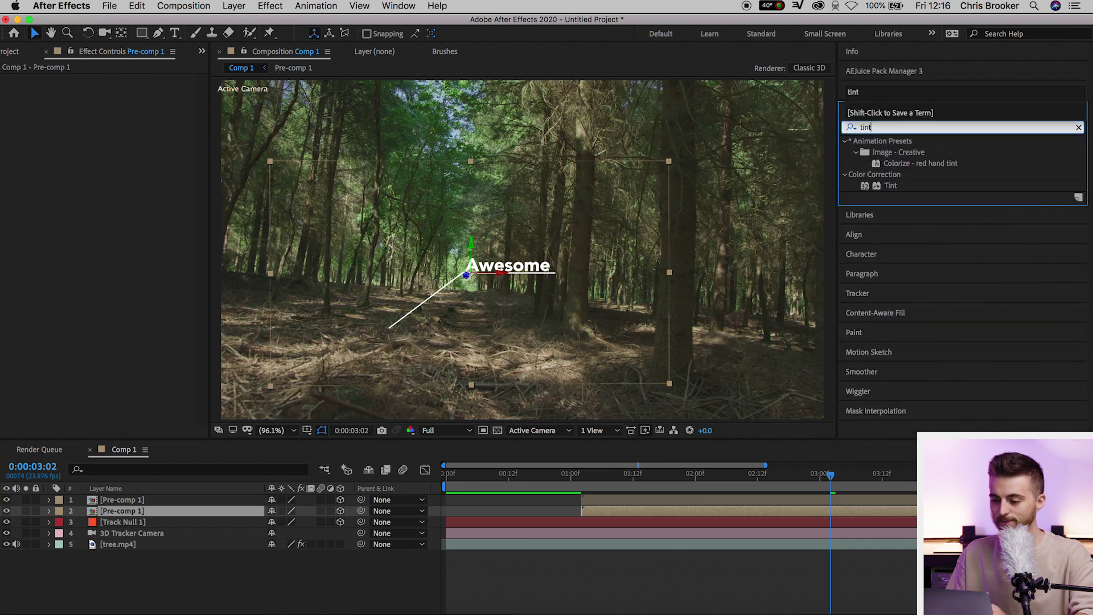
left_click_drag(891, 186, 652, 514)
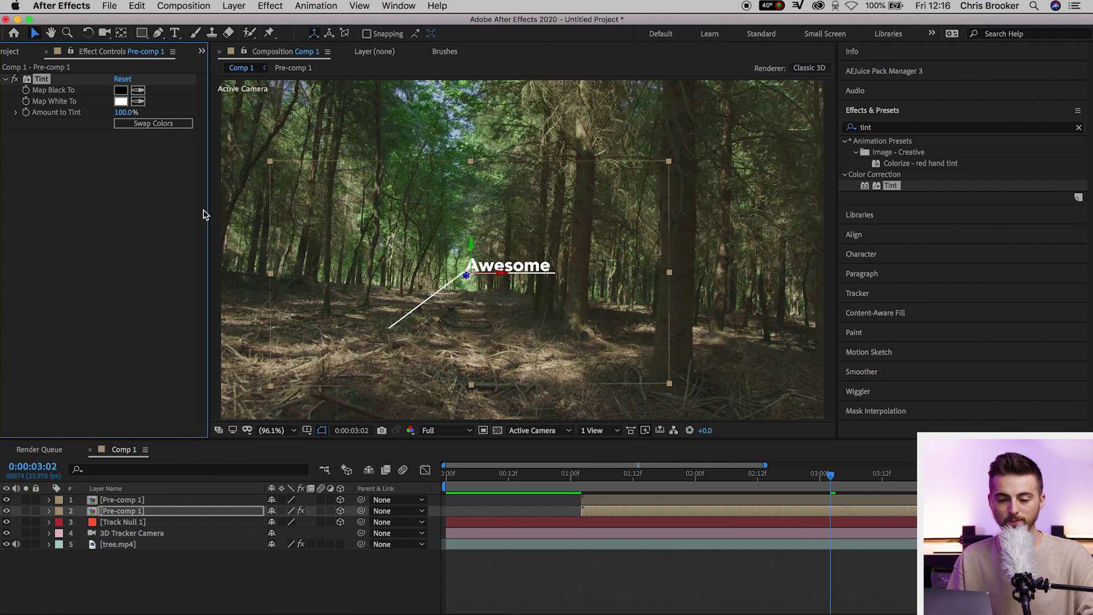
left_click(120, 102)
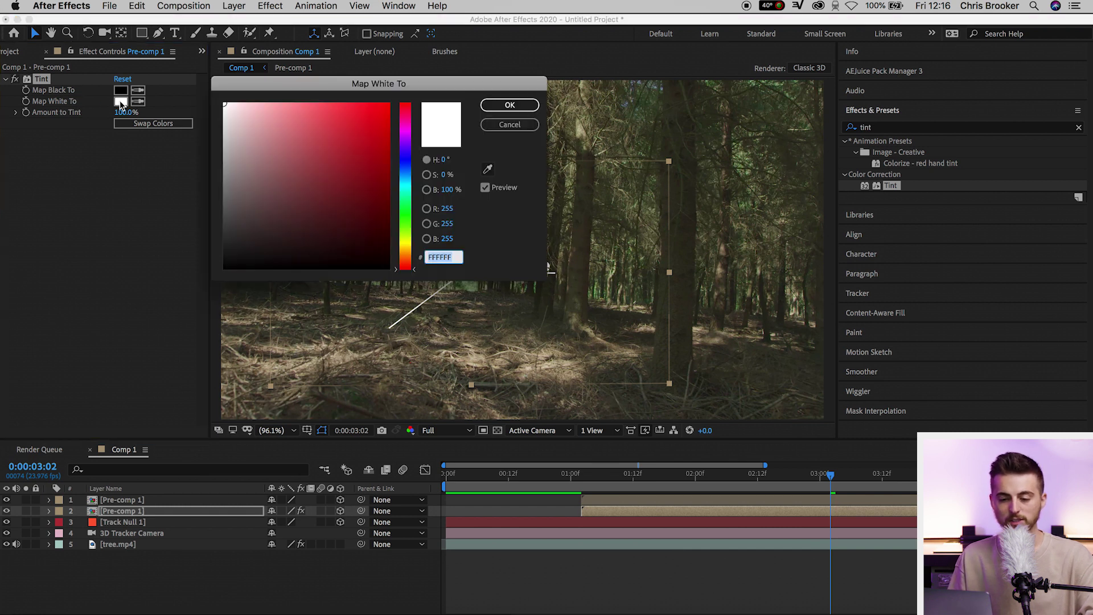
type("000000")
left_click(494, 107)
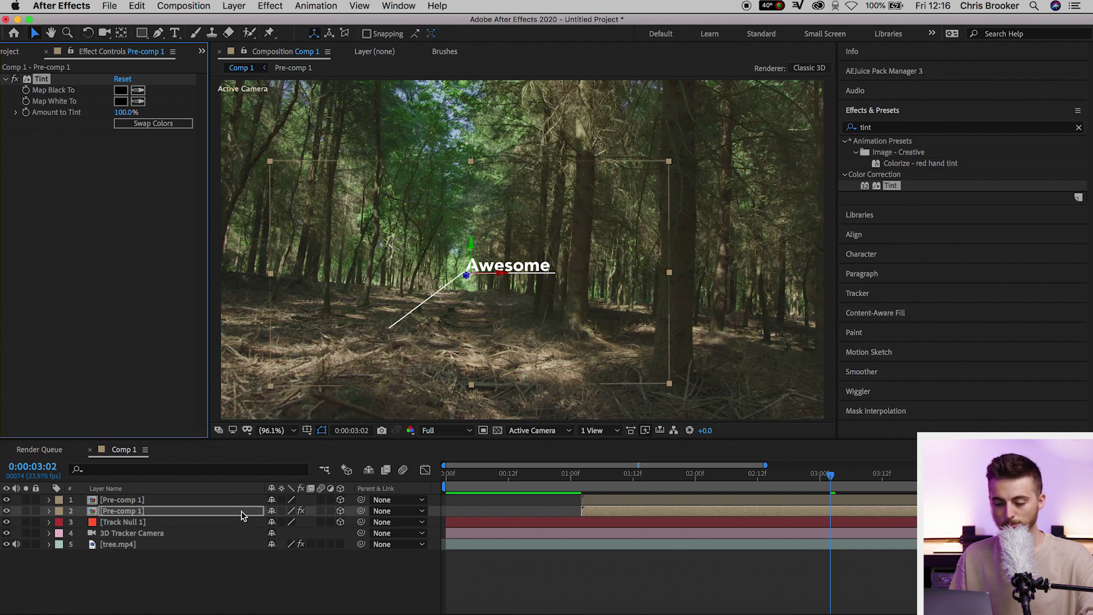
Lay the tinted Pre-comp 1 on the ground with an X Rotation of -87° and a Y position of 1941.
left_click(49, 512)
scroll(74, 552, "down", 1)
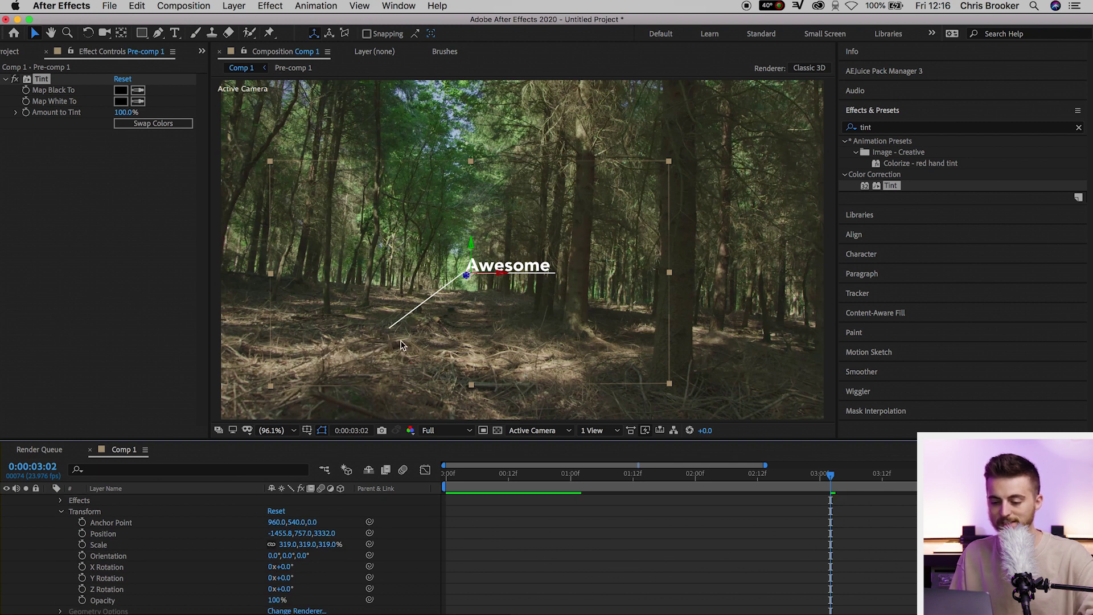
scroll(401, 345, "up", 3)
left_click(250, 567)
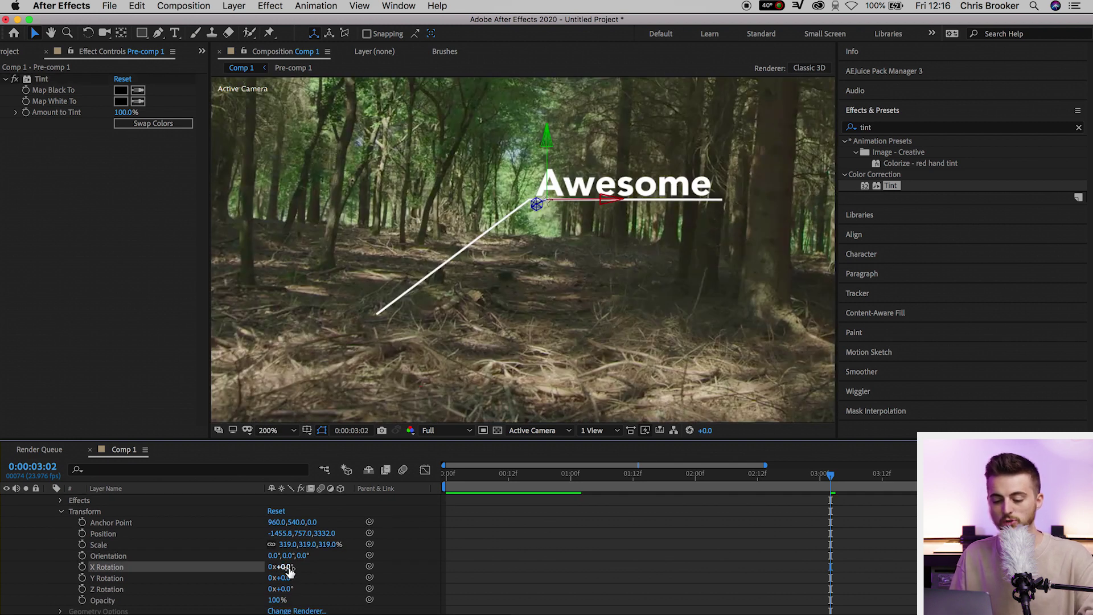
left_click_drag(288, 567, 267, 584)
left_click_drag(299, 535, 381, 535)
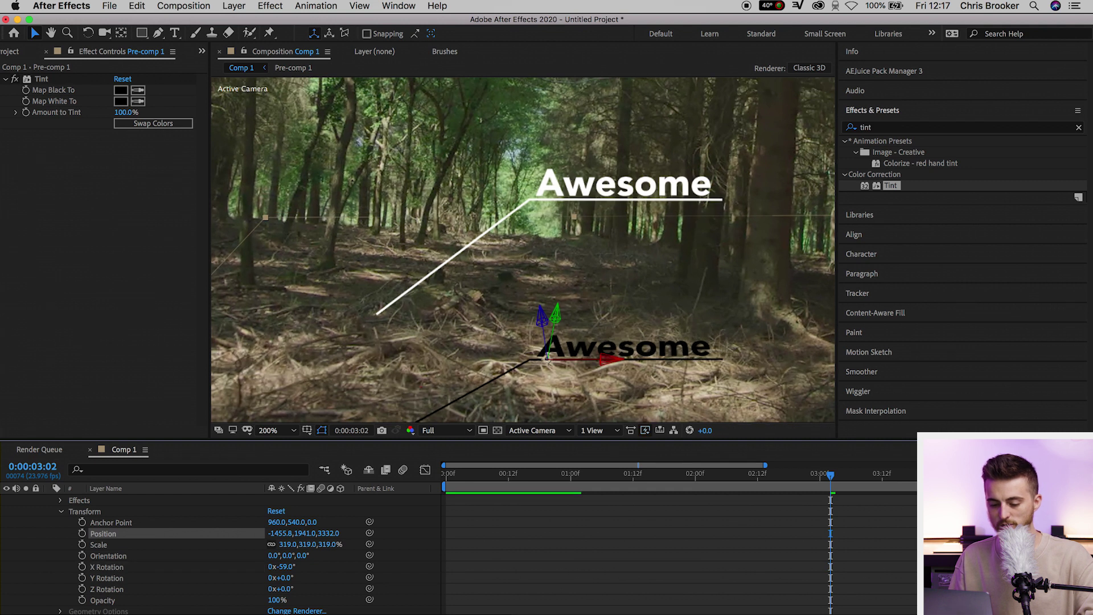
left_click_drag(288, 568, 275, 567)
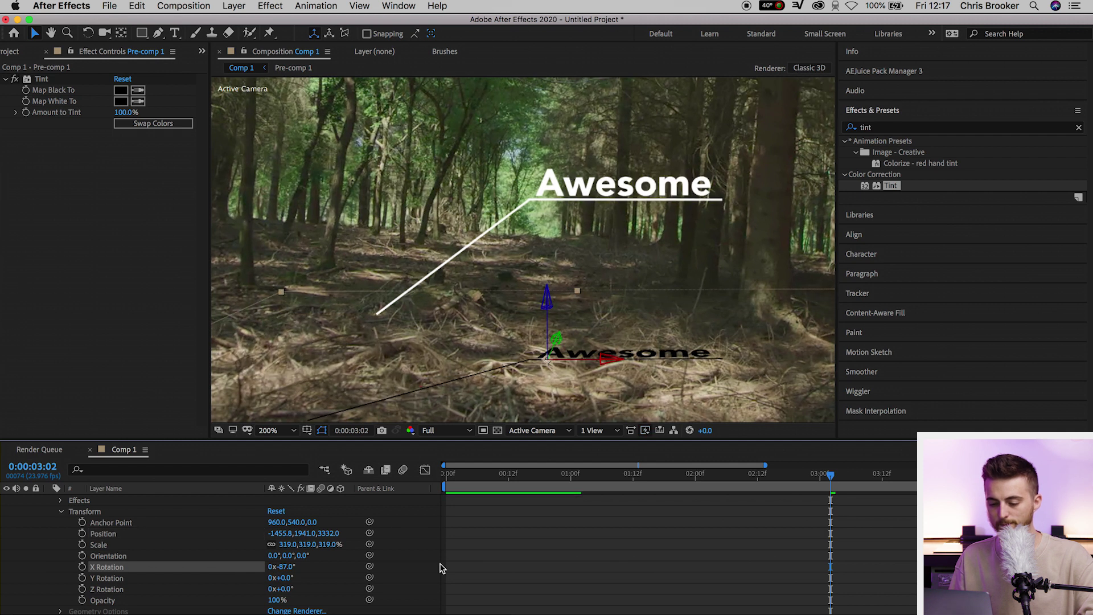
Fit the whole frame in view and preview the callout with its black ground copy from 0:00:00:13.
left_click(273, 430)
left_click(302, 217)
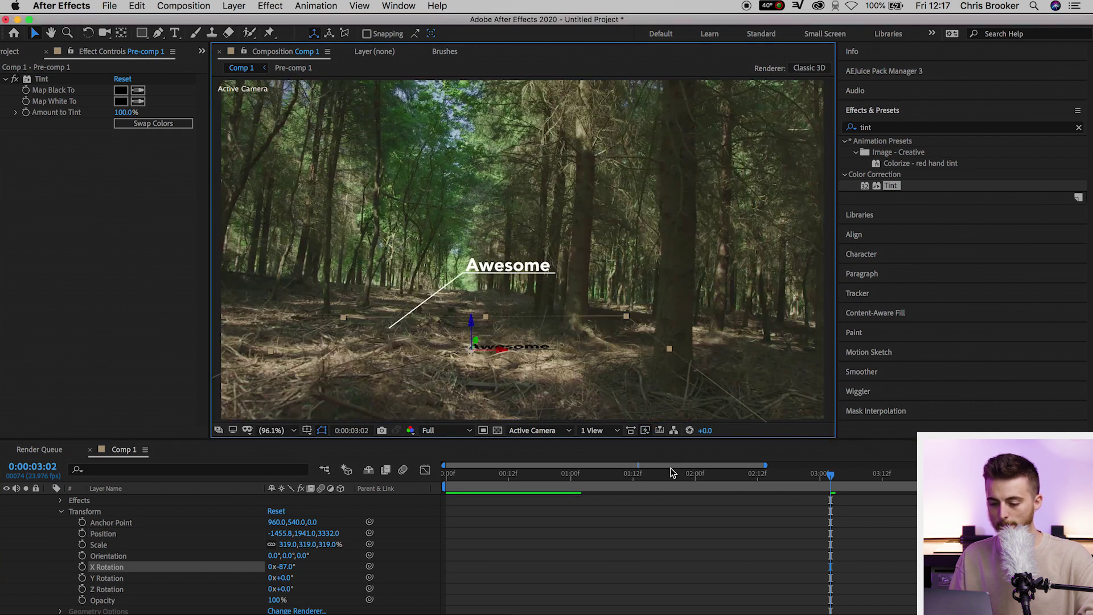
left_click(513, 474)
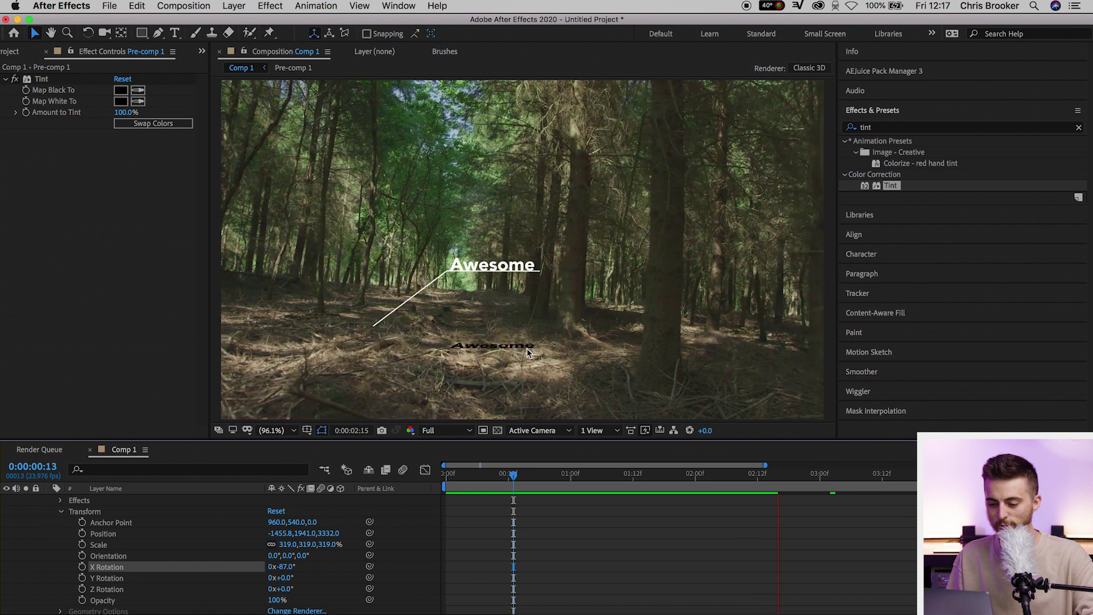
key("space")
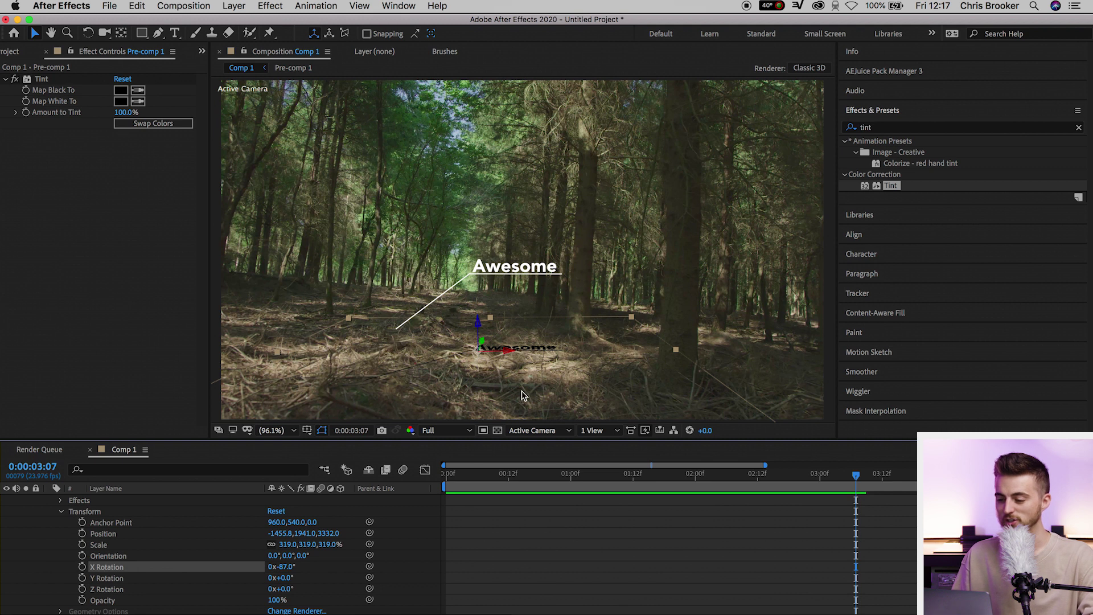
Apply Camera Lens Blur from the Blur & Sharpen effects to the tinted Pre-comp 1 with a Blur Radius of 22.
left_click(903, 124)
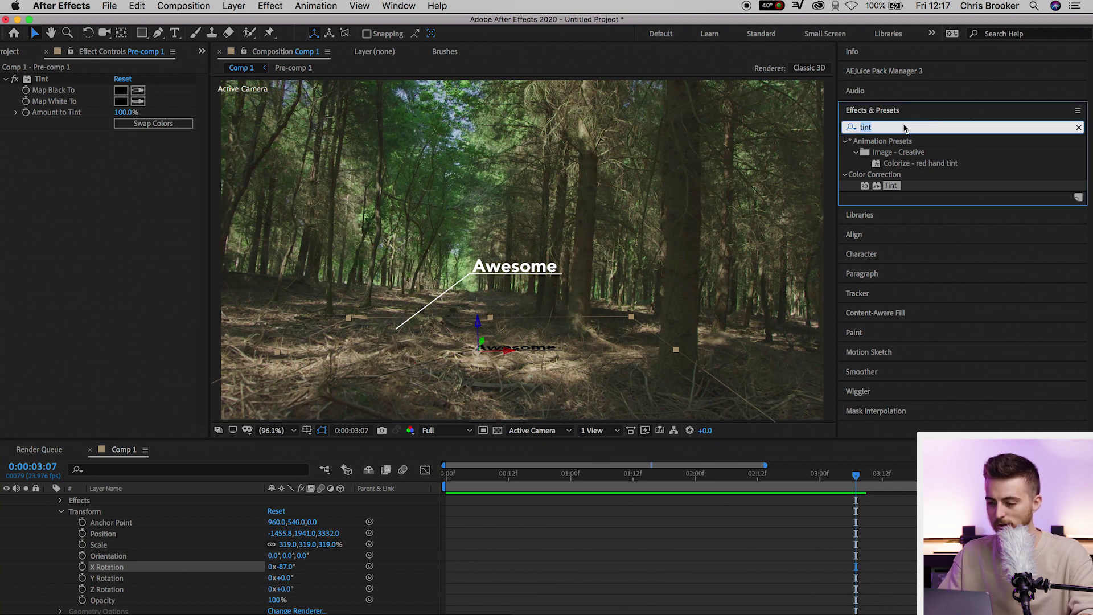
key("BackSpace")
left_click(901, 255)
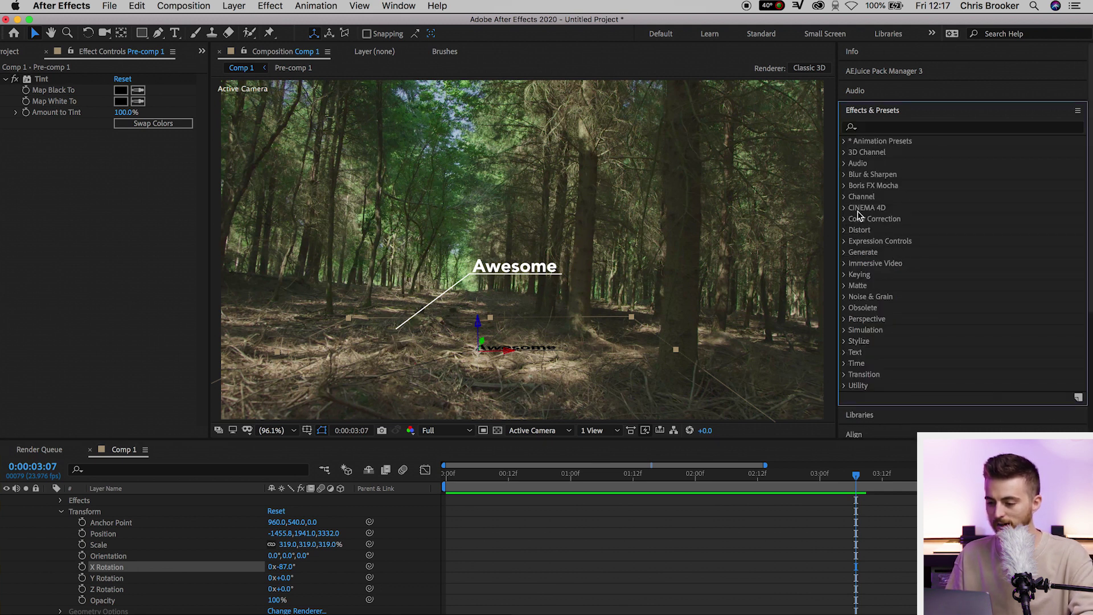
left_click(845, 176)
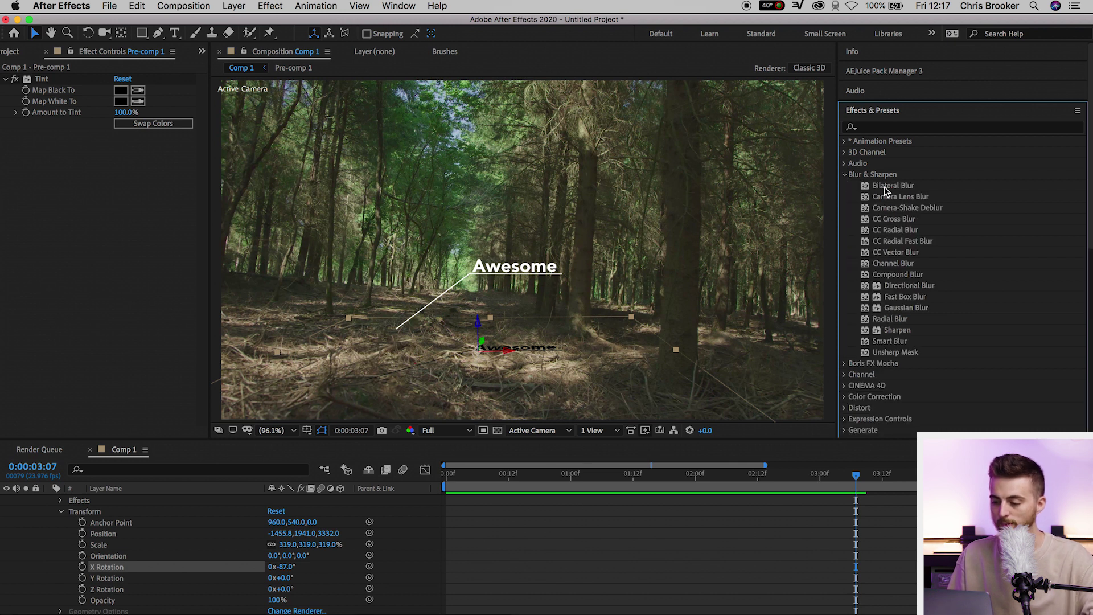
scroll(662, 583, "up", 2)
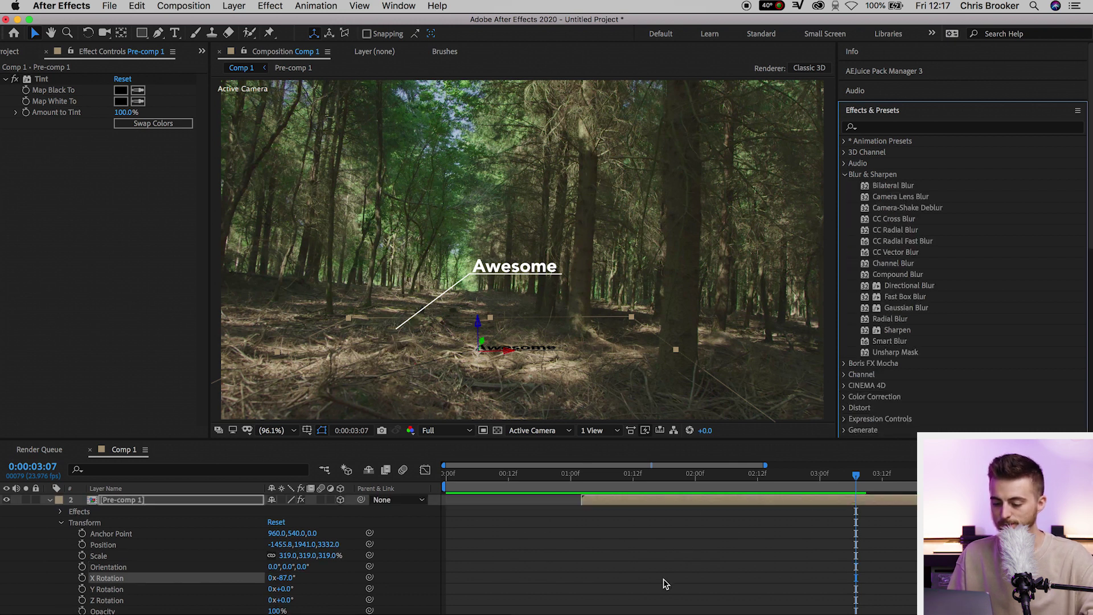
left_click_drag(900, 196, 651, 519)
scroll(478, 381, "up", 5)
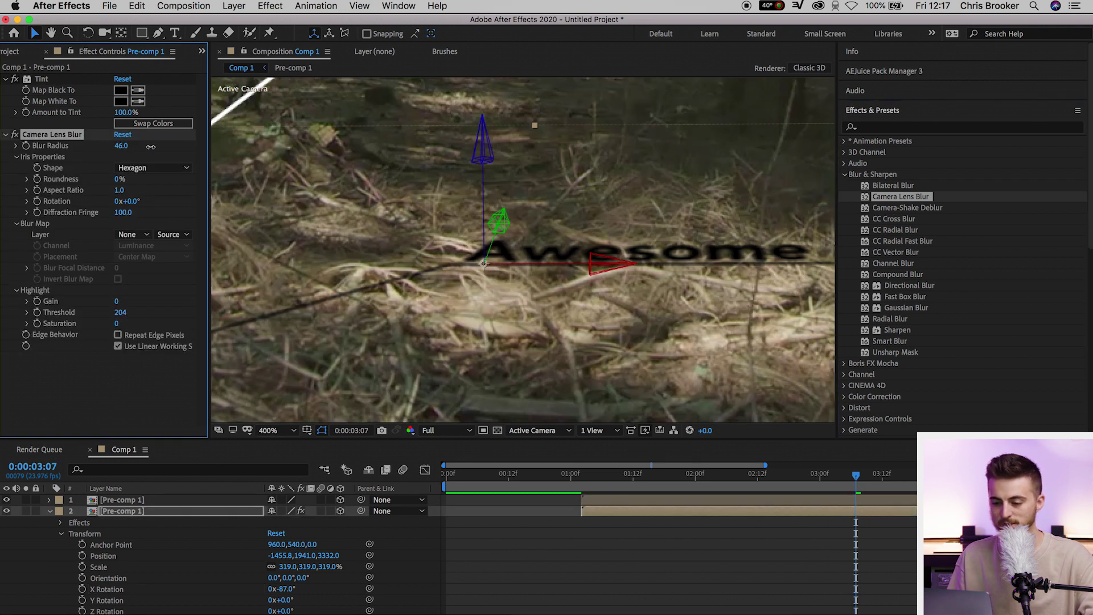
mouse_move(151, 146)
left_mouse_down()
mouse_move(125, 151)
mouse_move(134, 157)
left_mouse_up()
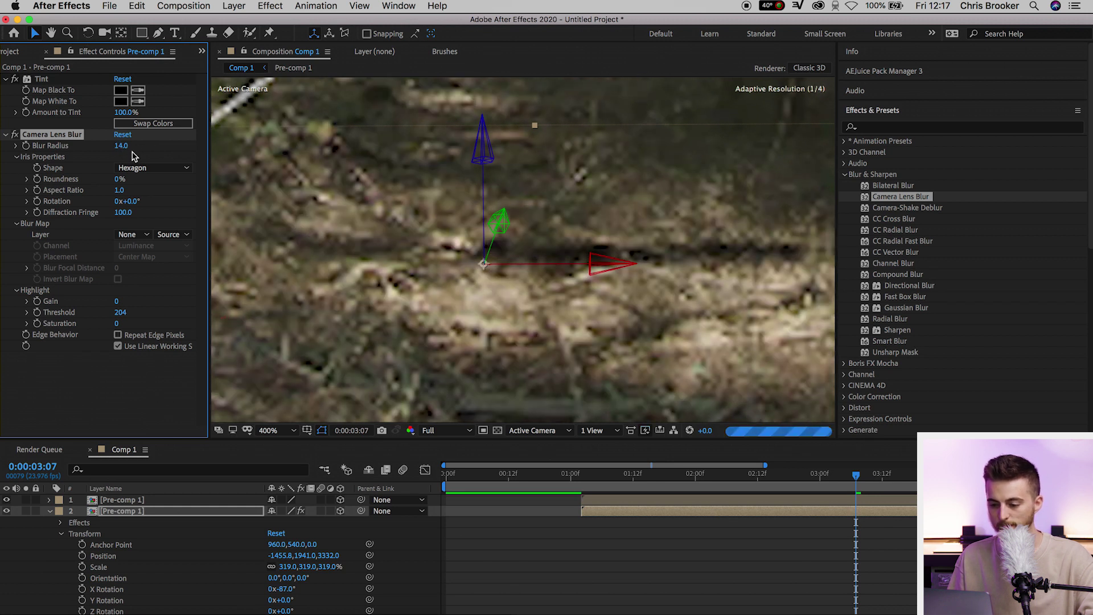
left_click_drag(134, 157, 131, 147)
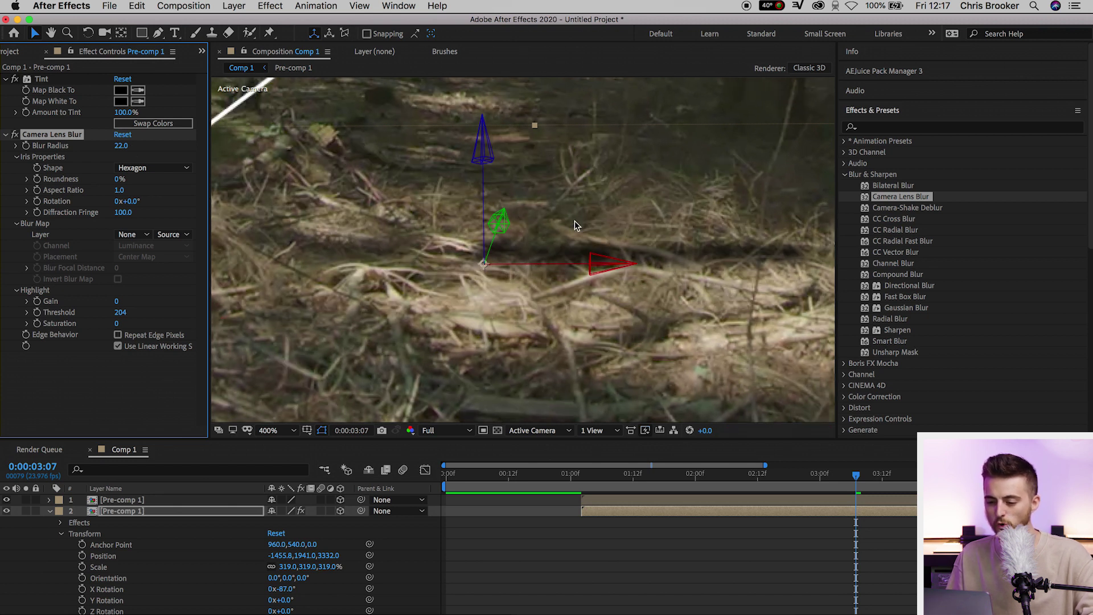
Set the Tint effect's Map White To color to 343328, sampled from the dark forest floor in the footage.
left_click(120, 101)
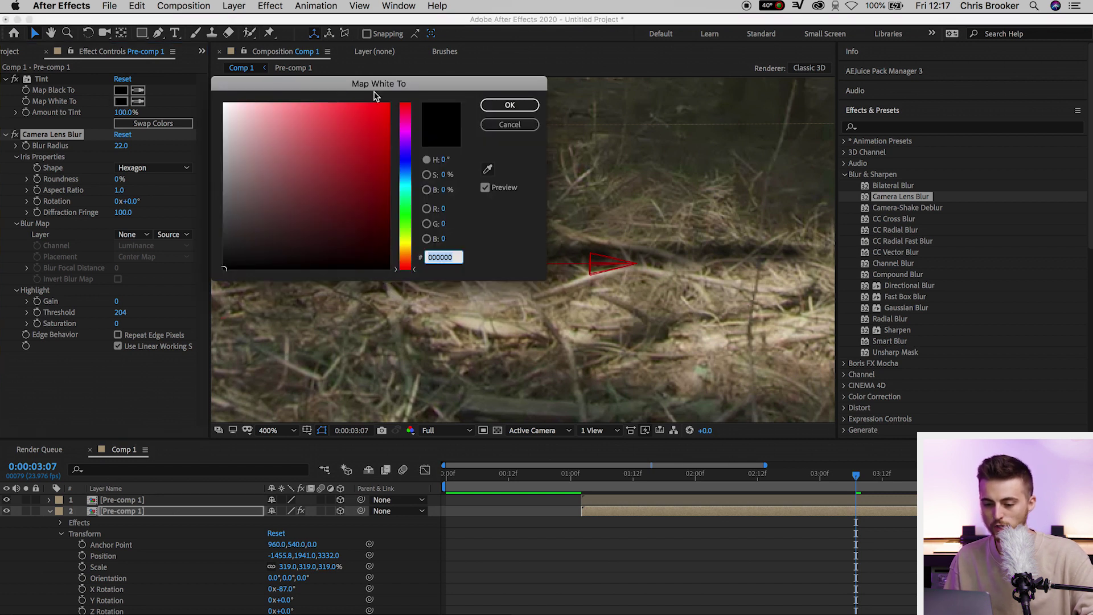
left_click(489, 170)
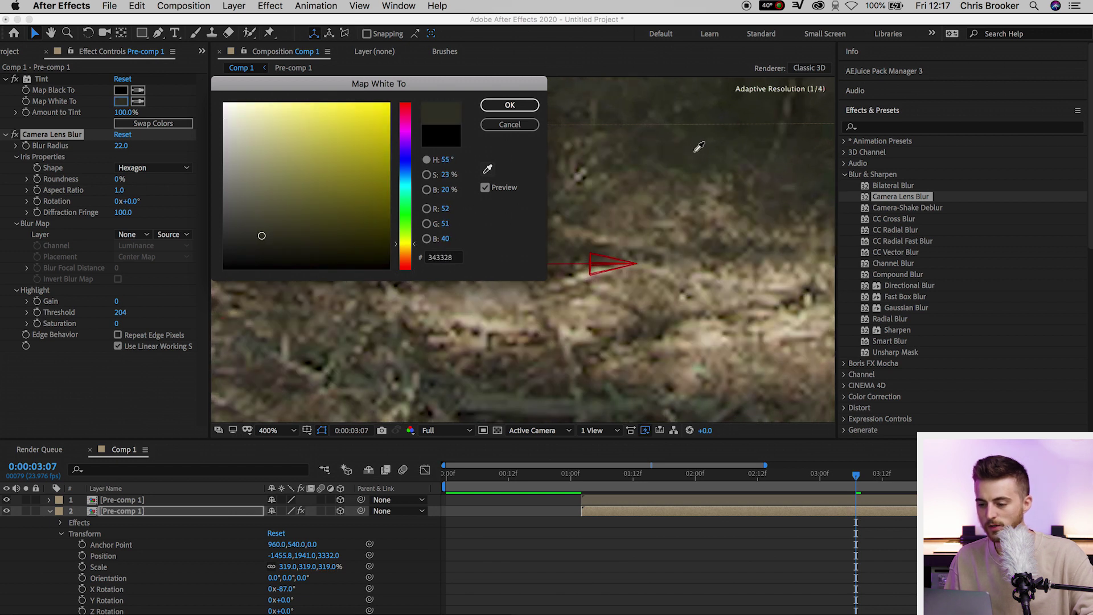
left_click(524, 106)
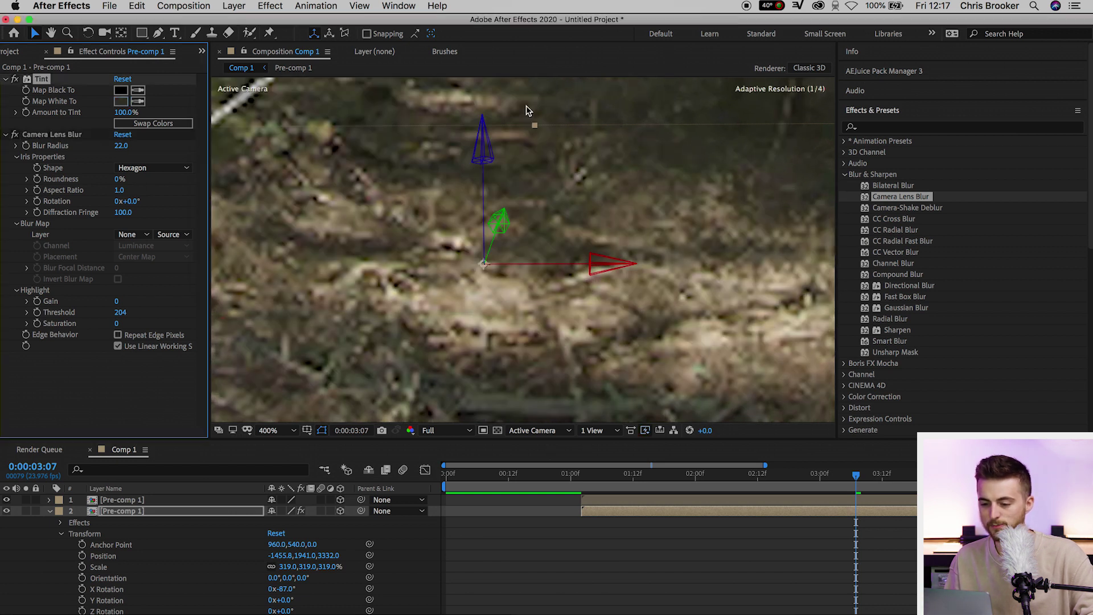